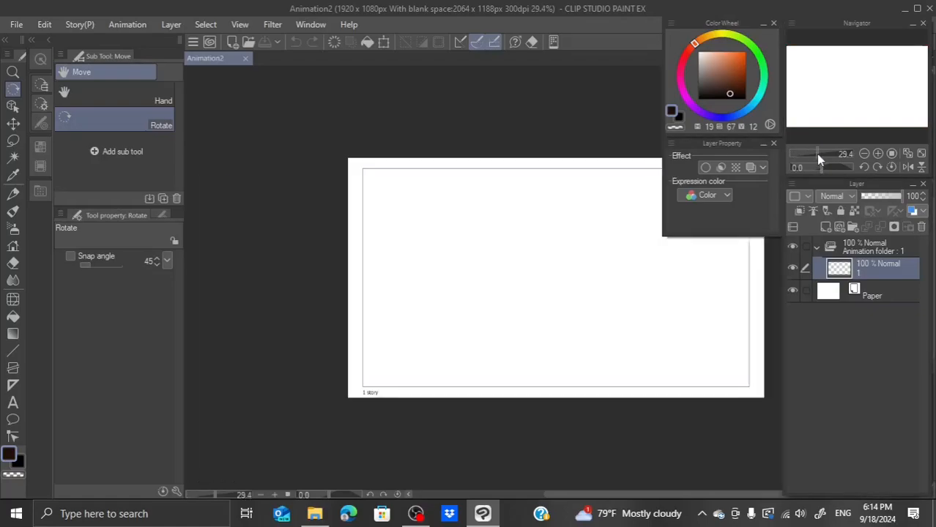
# Display the Timeline palette for the blank animation canvas.
pyautogui.moveTo(831, 110); pyautogui.dragTo(853, 100)
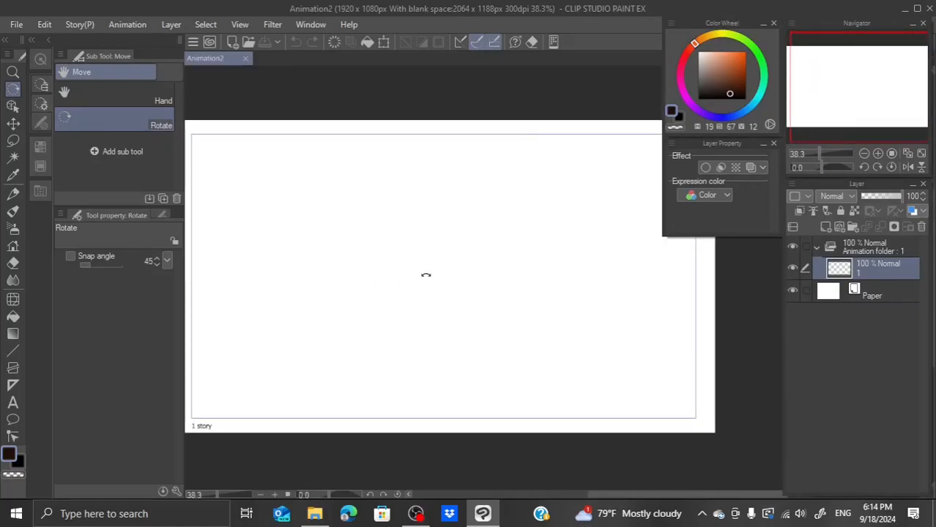
pyautogui.click(311, 24)
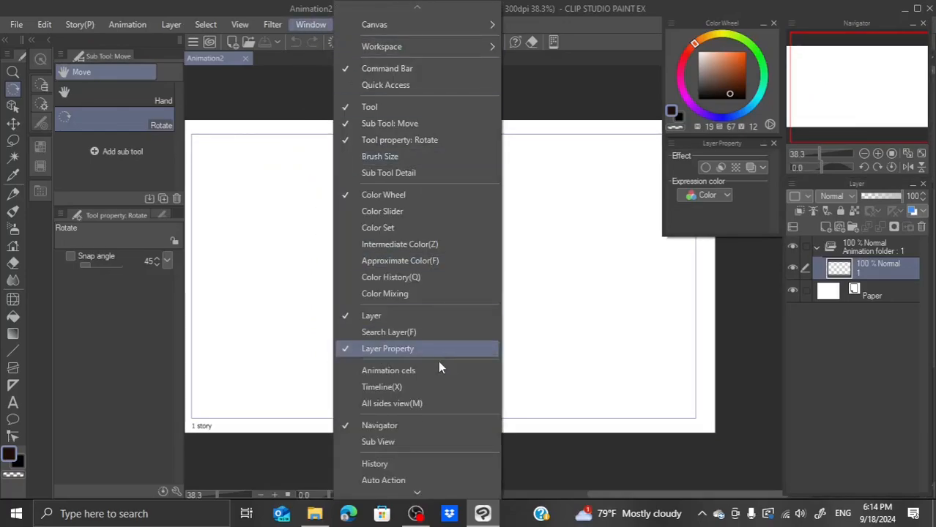
pyautogui.click(406, 387)
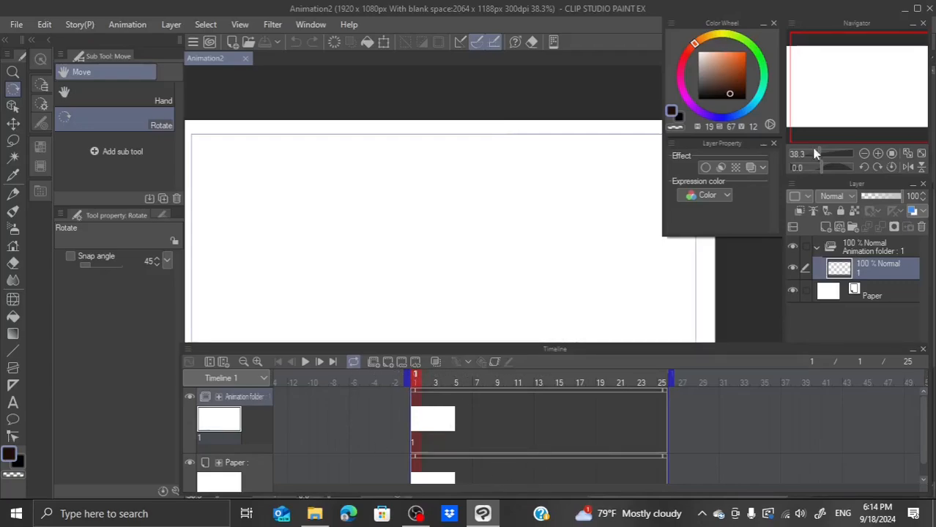
pyautogui.moveTo(833, 114); pyautogui.dragTo(836, 122)
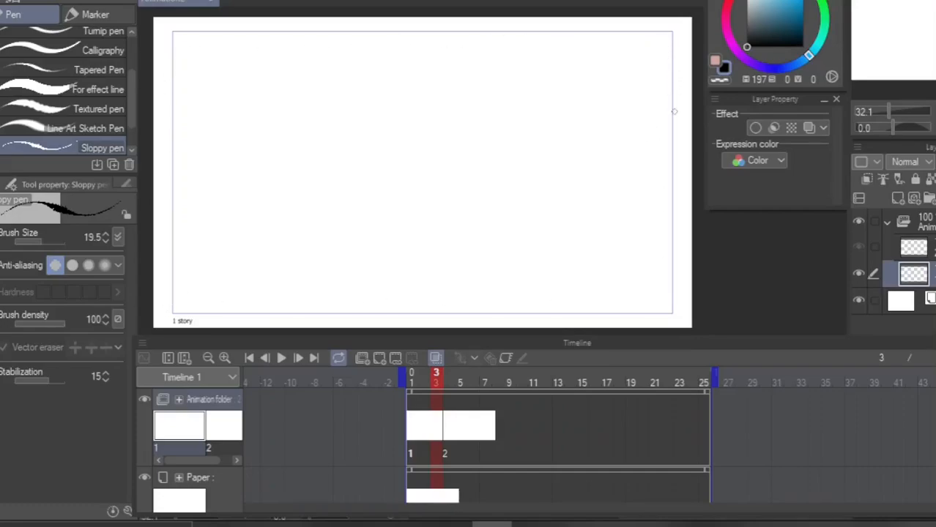
# Enable onion skin on cel 2 and draw a wavy black line beside the ghosted face's chin.
pyautogui.moveTo(603, 134); pyautogui.dragTo(699, 95)
pyautogui.click(424, 429)
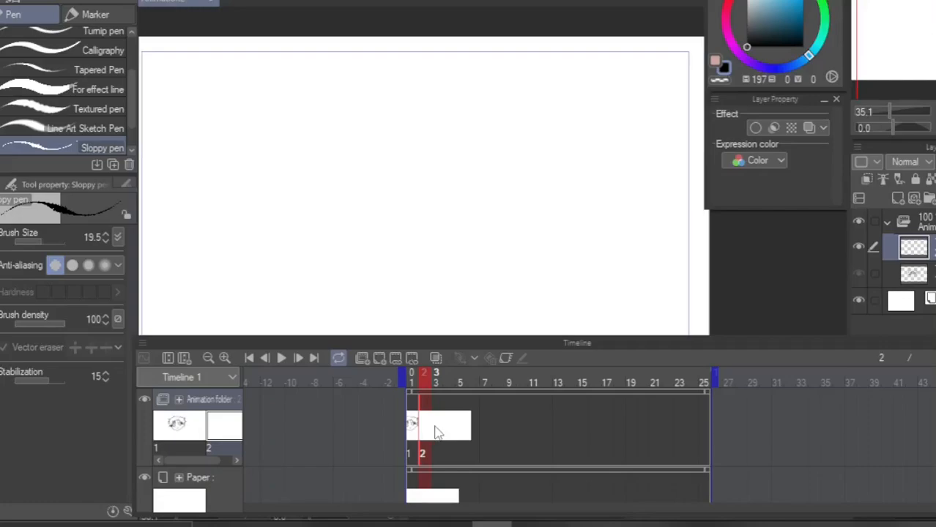
pyautogui.click(435, 357)
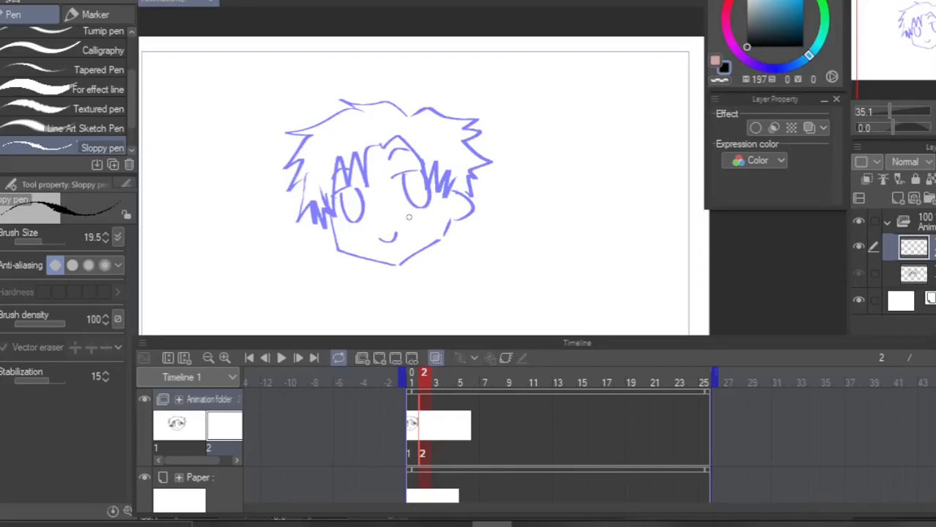
pyautogui.moveTo(439, 245)
pyautogui.mouseDown()
pyautogui.moveTo(462, 230)
pyautogui.moveTo(516, 211)
pyautogui.moveTo(568, 233)
pyautogui.mouseUp()
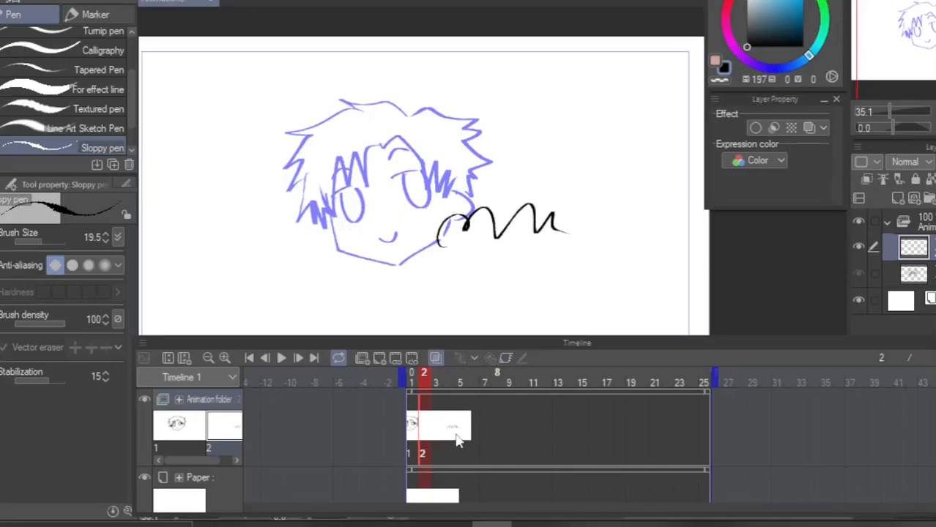
# Switch back and forth between cels 1 and 2 to compare their onion skin ghosts.
pyautogui.click(415, 433)
pyautogui.click(426, 429)
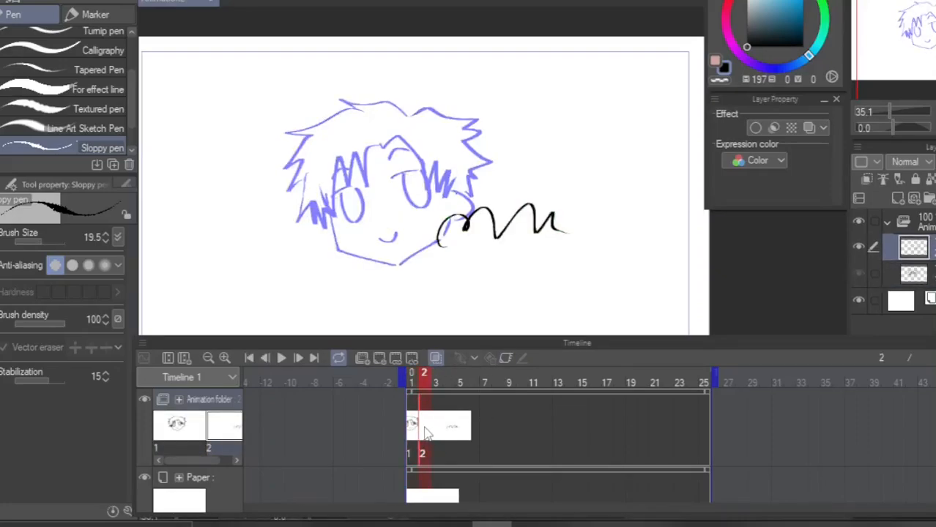
pyautogui.click(414, 424)
pyautogui.click(428, 422)
pyautogui.click(414, 426)
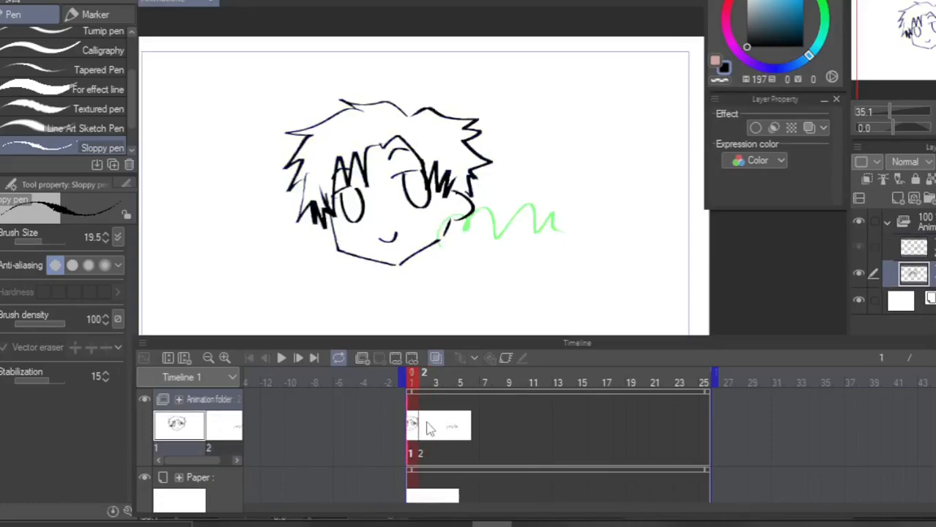
pyautogui.click(436, 430)
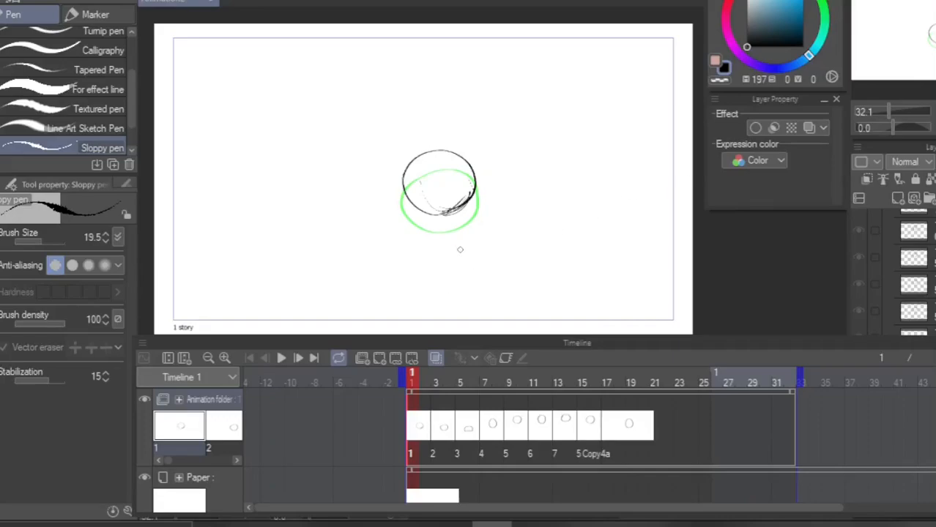
# Step through the bouncing ball's cels from the first to 4a with onion skin on.
pyautogui.click(440, 430)
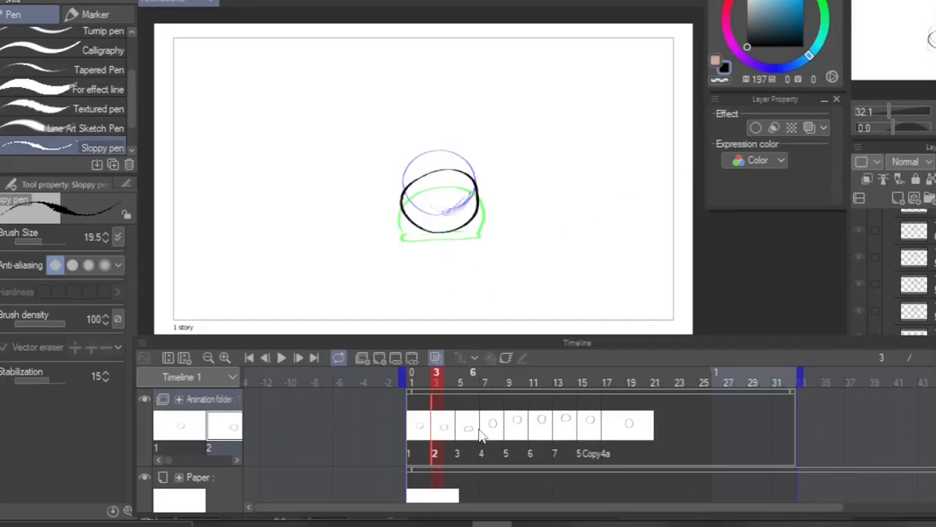
pyautogui.click(466, 430)
pyautogui.click(490, 439)
pyautogui.click(517, 432)
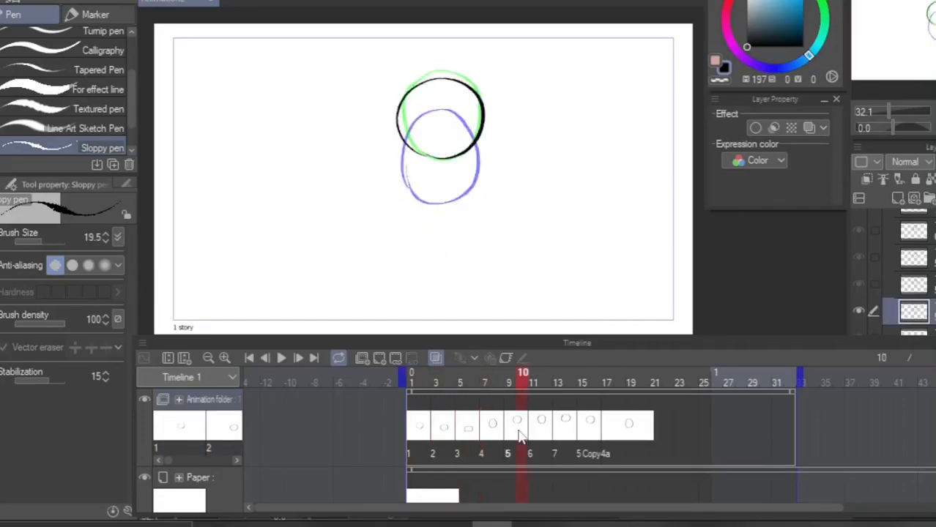
pyautogui.click(540, 433)
pyautogui.click(565, 431)
pyautogui.click(589, 431)
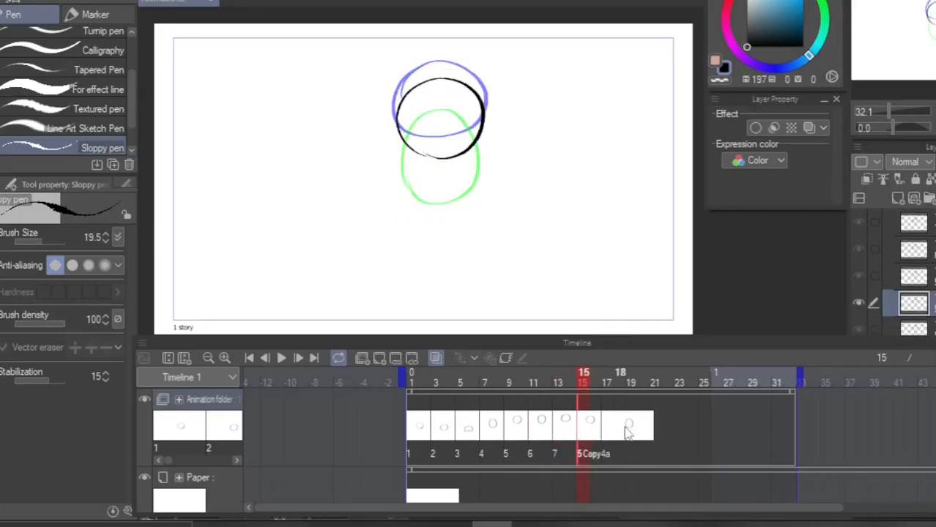
pyautogui.click(630, 430)
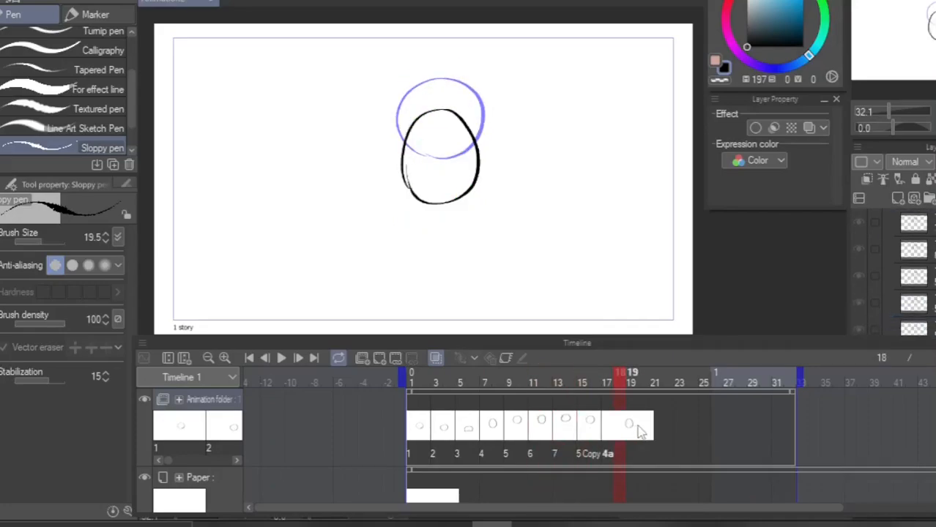
# Go back to the ball animation's early cels, return to frame 1 and scrub the timeline to frame 16.
pyautogui.click(427, 441)
pyautogui.click(448, 439)
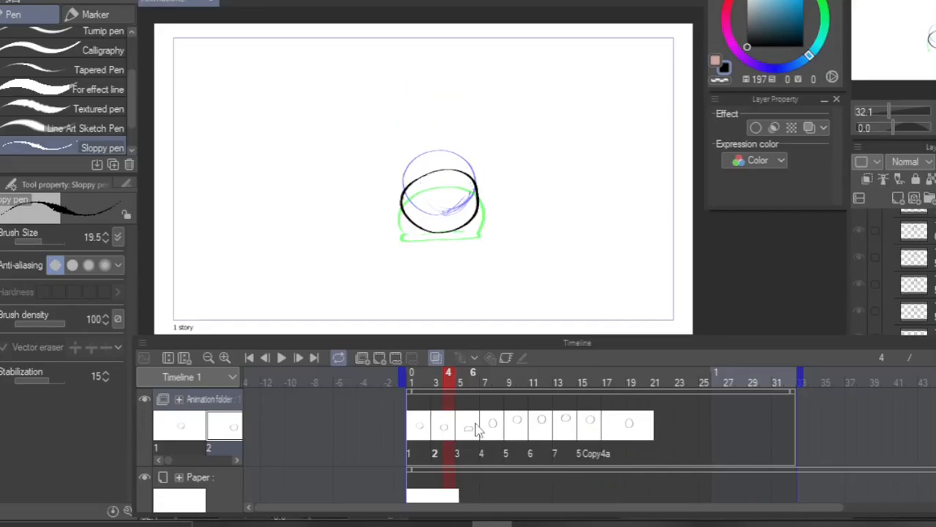
pyautogui.click(414, 421)
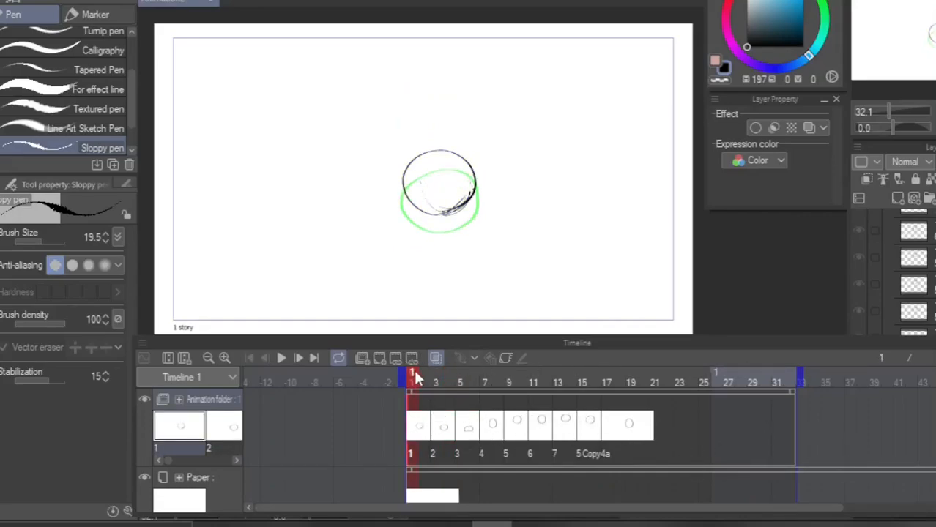
pyautogui.moveTo(416, 381); pyautogui.dragTo(574, 377)
pyautogui.click(596, 374)
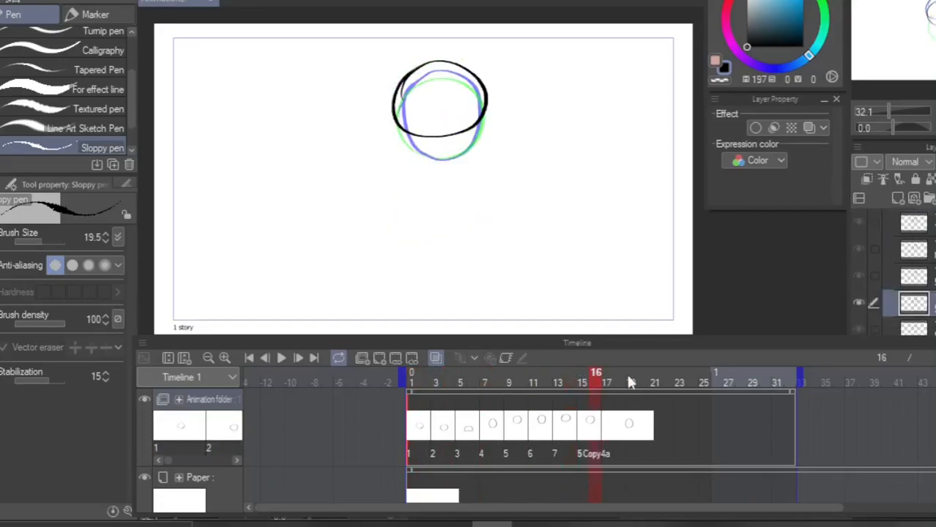
# Shorten the playback range so it ends around frame 18 and play the bouncing ball animation.
pyautogui.moveTo(803, 374)
pyautogui.mouseDown()
pyautogui.moveTo(877, 378)
pyautogui.moveTo(631, 384)
pyautogui.moveTo(786, 379)
pyautogui.mouseUp()
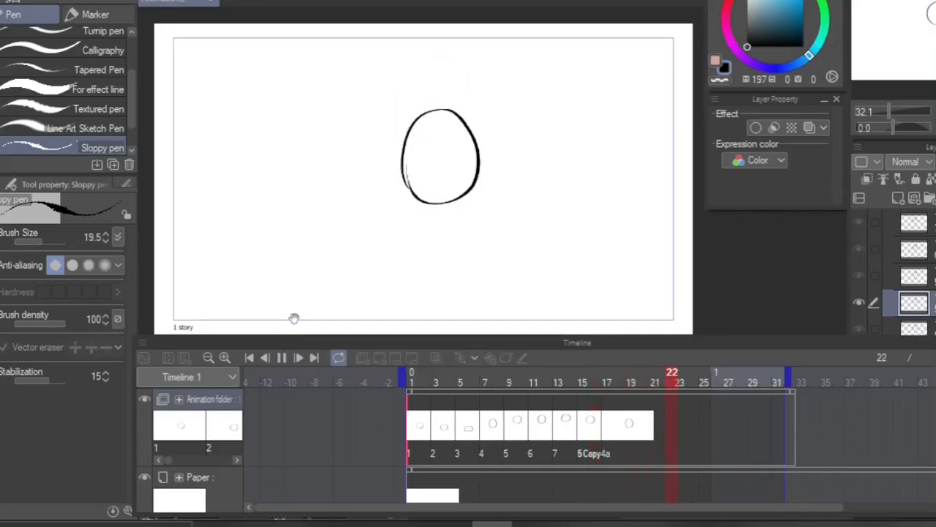
pyautogui.click(284, 357)
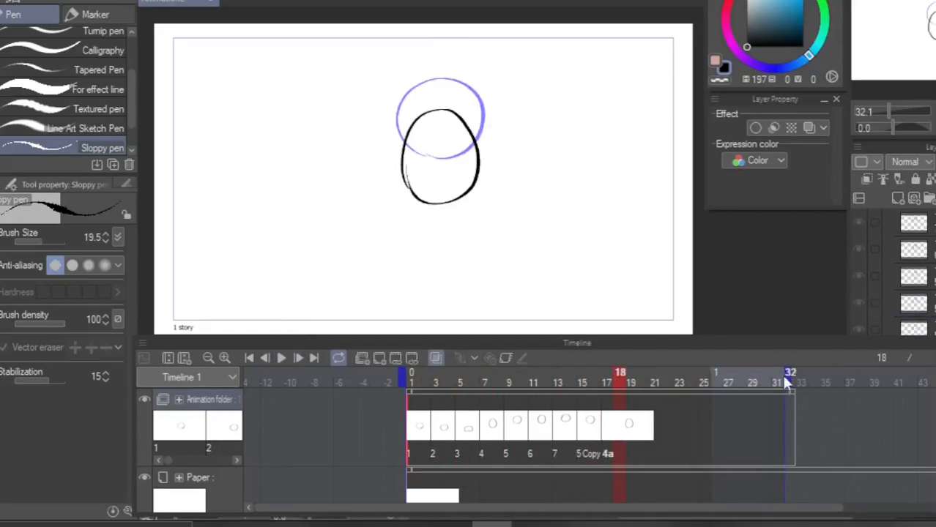
pyautogui.moveTo(785, 379); pyautogui.dragTo(617, 380)
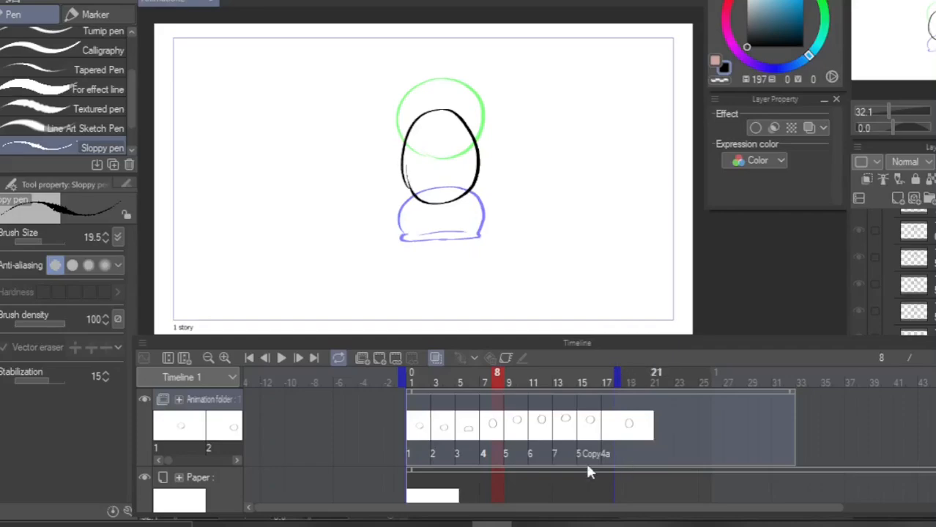
pyautogui.click(280, 357)
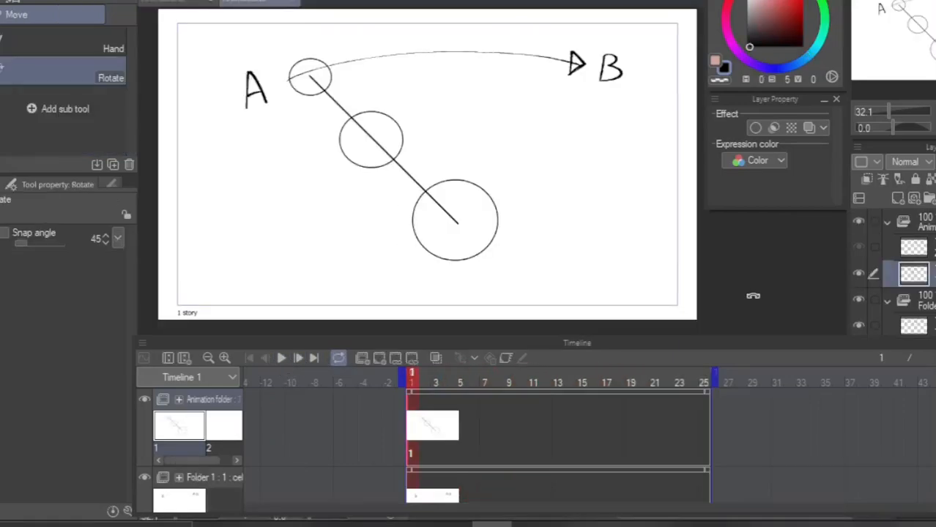
# Toggle the visibility of the Animation folder and Folder 1 to examine which drawing each one holds.
pyautogui.moveTo(919, 28); pyautogui.dragTo(924, 30)
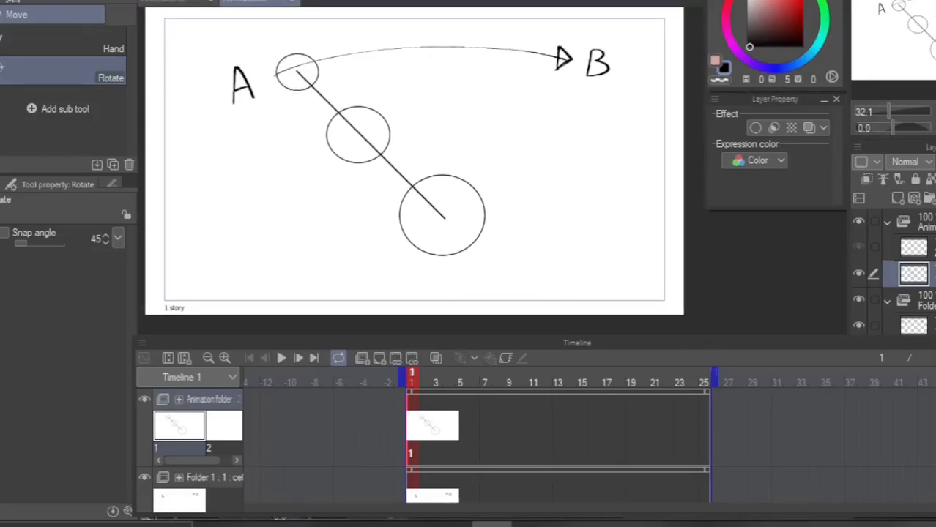
pyautogui.press('p')
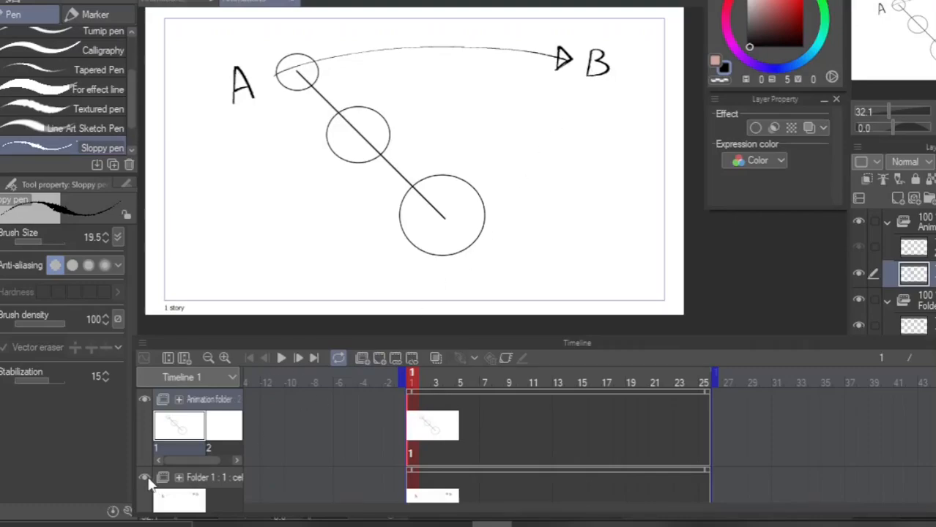
pyautogui.click(144, 400)
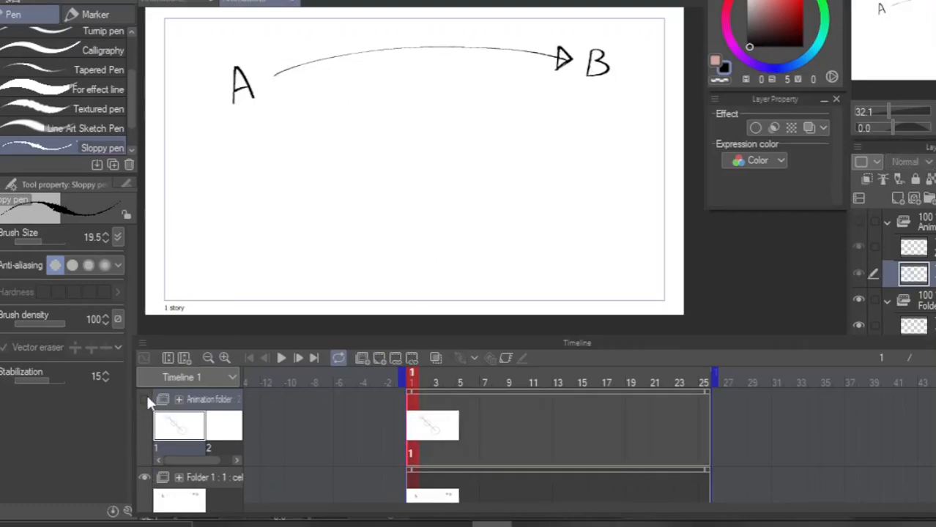
pyautogui.click(144, 400)
pyautogui.click(144, 477)
pyautogui.click(144, 477)
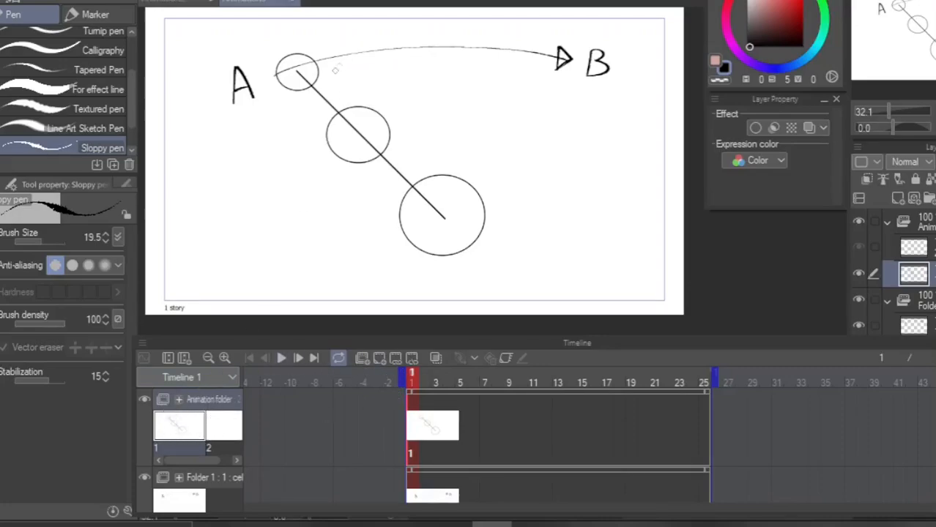
pyautogui.click(144, 477)
pyautogui.click(144, 400)
pyautogui.click(144, 400)
# Copy cel 1 with the circles and line from frame 1 to frame 2 of the Animation folder.
pyautogui.rightClick(421, 426)
pyautogui.click(612, 176)
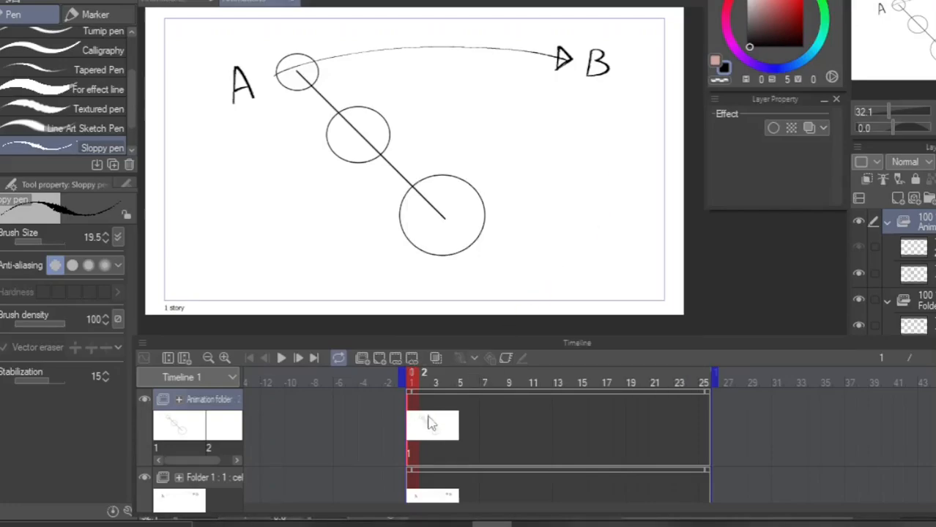
pyautogui.click(427, 417)
pyautogui.rightClick(425, 422)
pyautogui.click(626, 193)
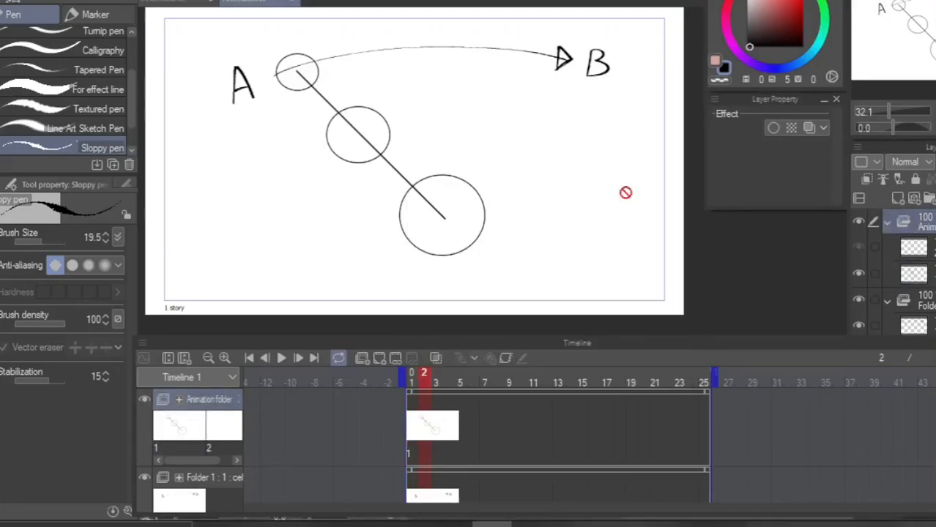
# Lasso the circles and line at frame 2, rotate them 19.9° and shift them towards B with Scale/Rotate, clearing the selection at the end.
pyautogui.press('m')
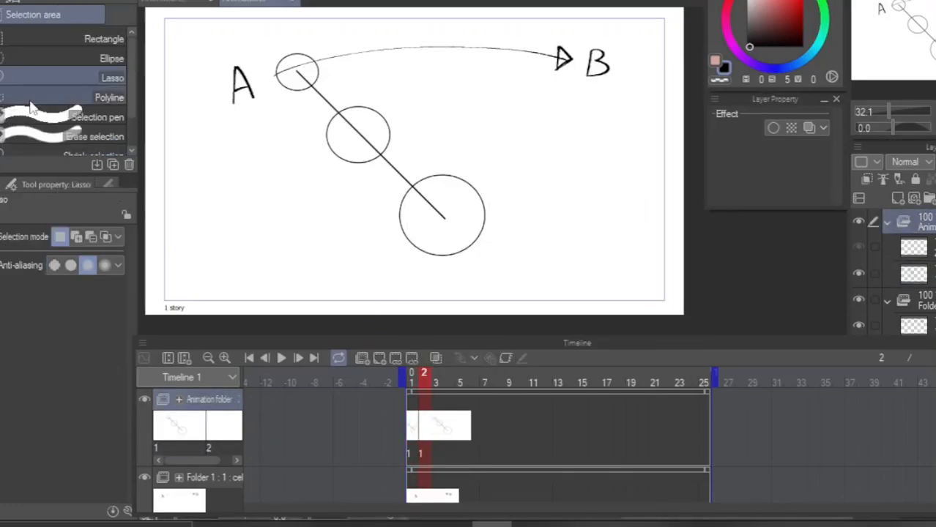
pyautogui.click(414, 429)
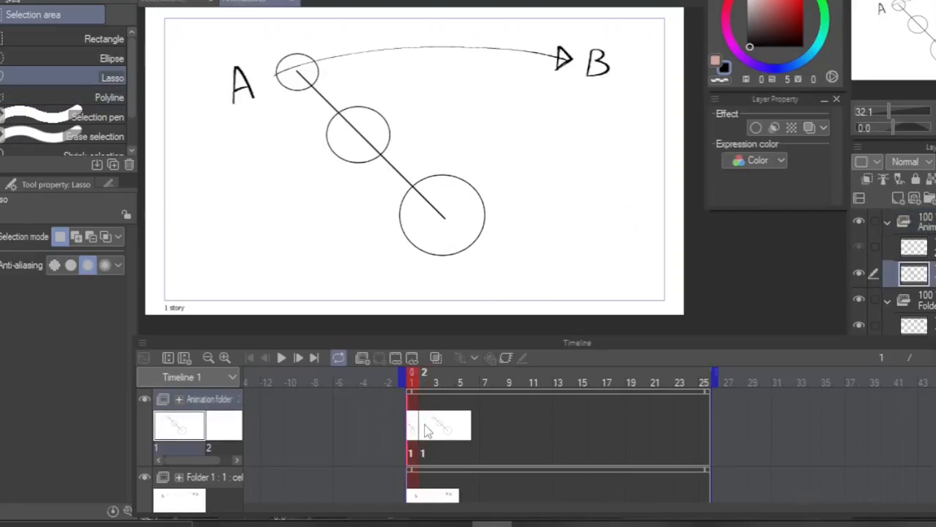
pyautogui.click(428, 430)
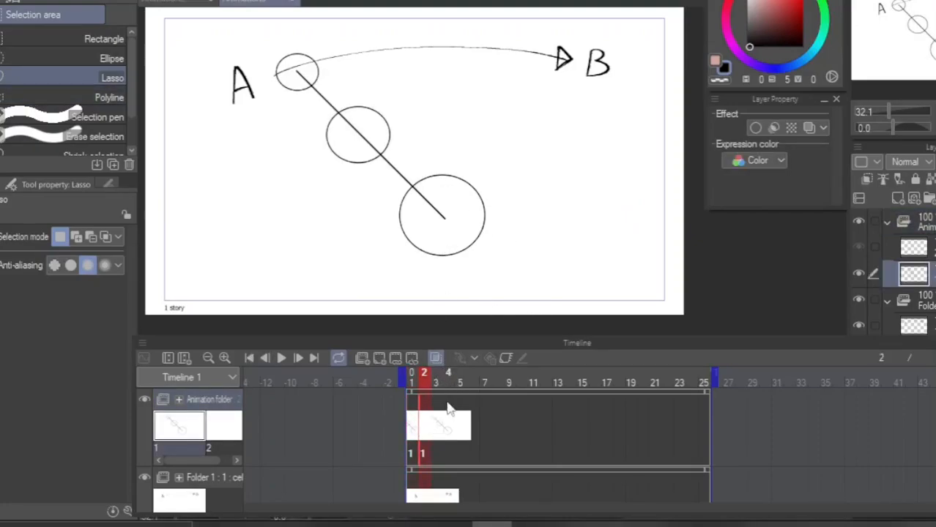
pyautogui.moveTo(505, 275)
pyautogui.mouseDown()
pyautogui.moveTo(375, 230)
pyautogui.moveTo(278, 103)
pyautogui.moveTo(283, 44)
pyautogui.moveTo(393, 47)
pyautogui.moveTo(520, 169)
pyautogui.moveTo(521, 245)
pyautogui.mouseUp()
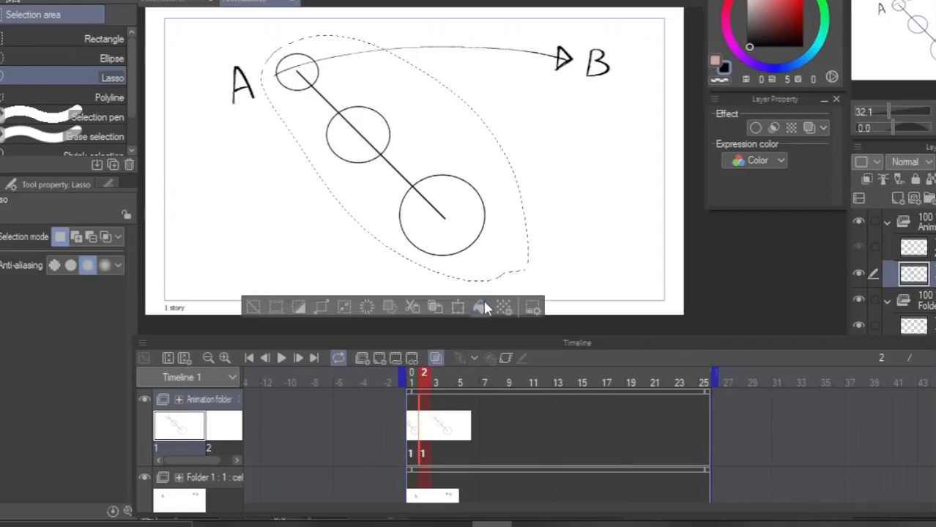
pyautogui.click(461, 307)
pyautogui.moveTo(593, 110); pyautogui.dragTo(608, 174)
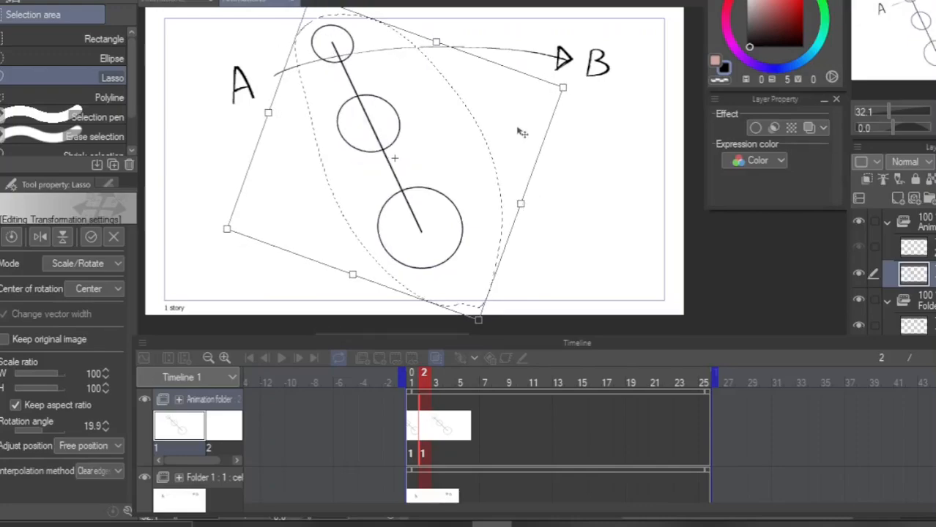
pyautogui.moveTo(513, 133); pyautogui.dragTo(548, 122)
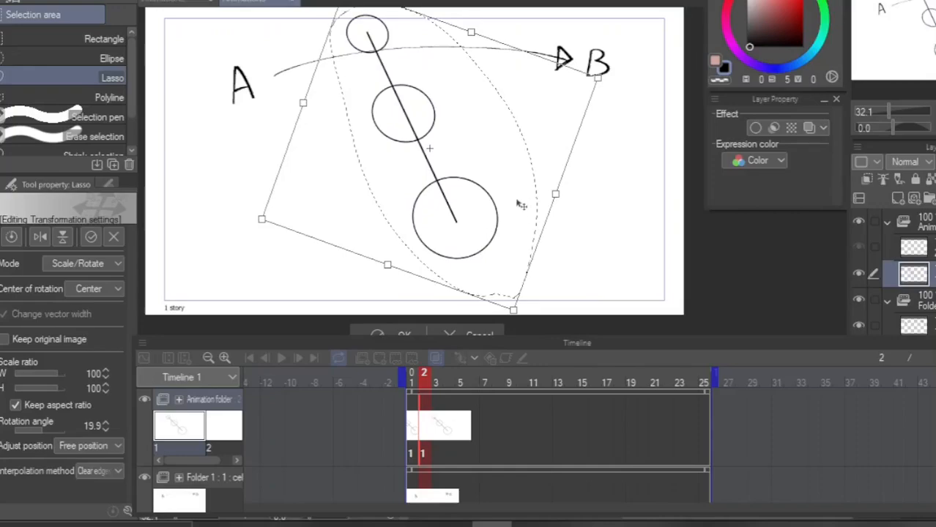
pyautogui.click(383, 331)
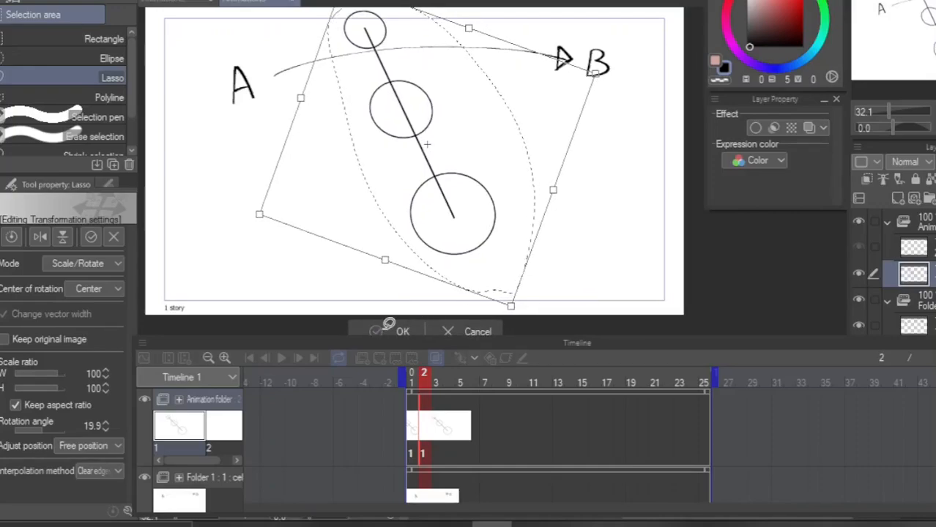
pyautogui.click(618, 217)
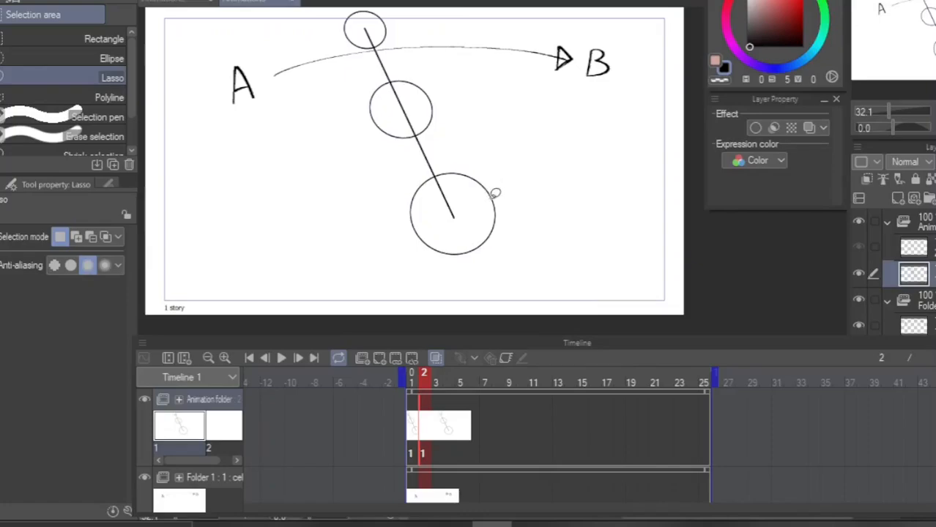
# Draw a short wavy test stroke beside the circles on the cel at frame 1 with the Sloppy pen.
pyautogui.click(415, 426)
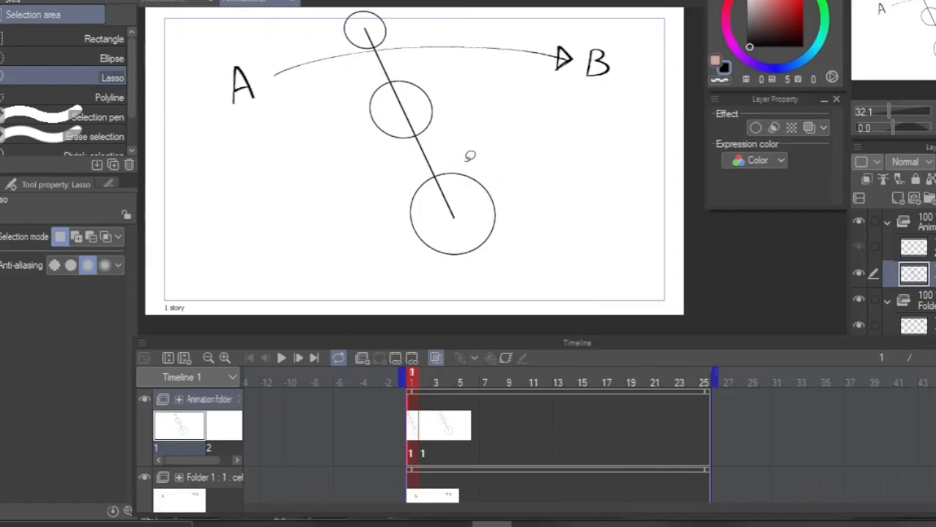
pyautogui.press('p')
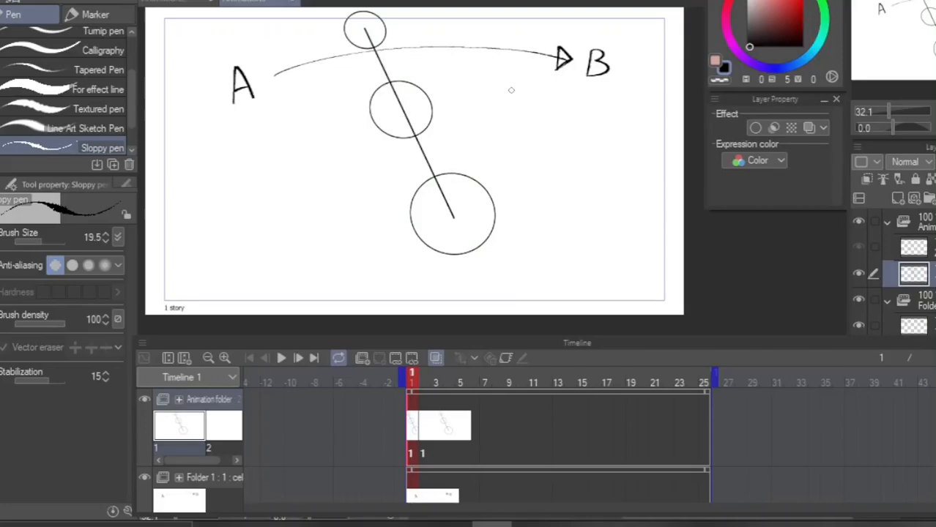
pyautogui.moveTo(501, 139)
pyautogui.mouseDown()
pyautogui.moveTo(546, 136)
pyautogui.moveTo(591, 156)
pyautogui.mouseUp()
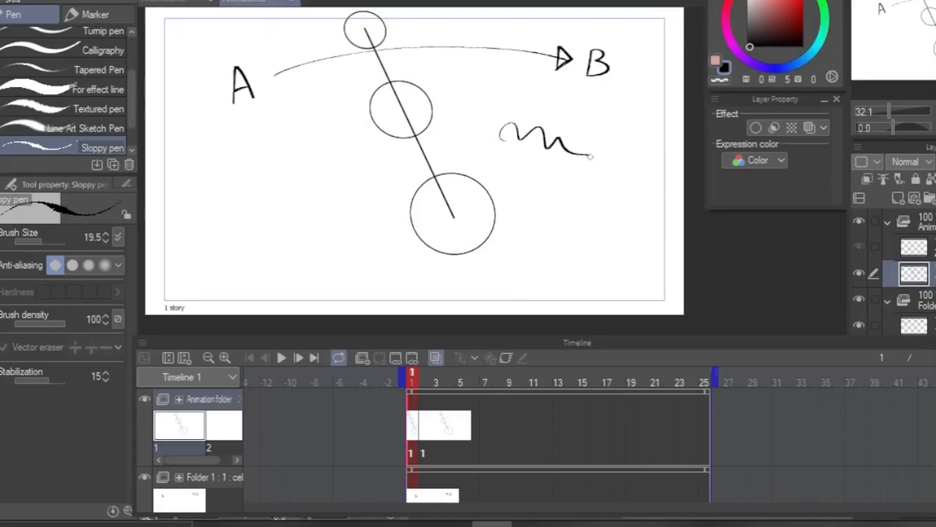
pyautogui.click(424, 424)
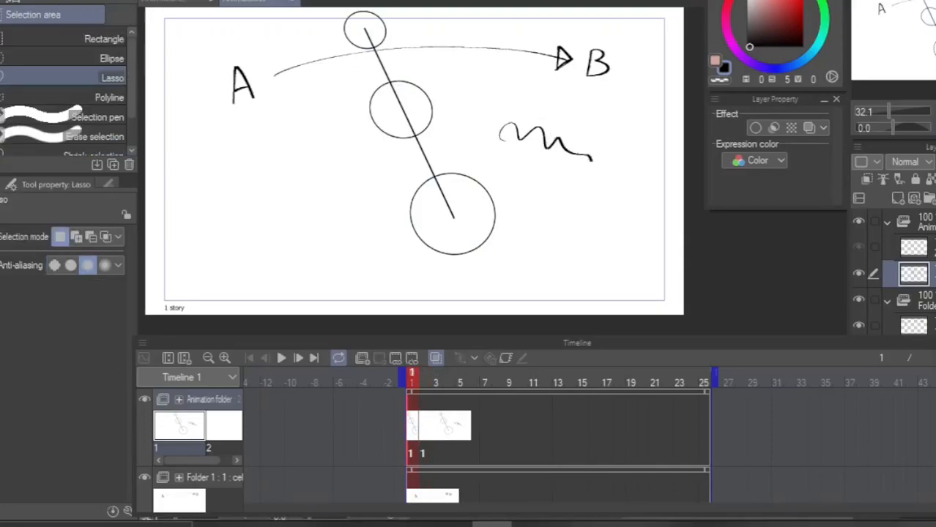
# Undo the wavy stroke, the rotation of the circles and the copied cel at frame 2.
pyautogui.hotkey('ctrl', 'z')
pyautogui.hotkey('ctrl', 'z')
pyautogui.hotkey('ctrl', 'z')
pyautogui.hotkey('ctrl', 'z')
pyautogui.hotkey('ctrl', 'z')
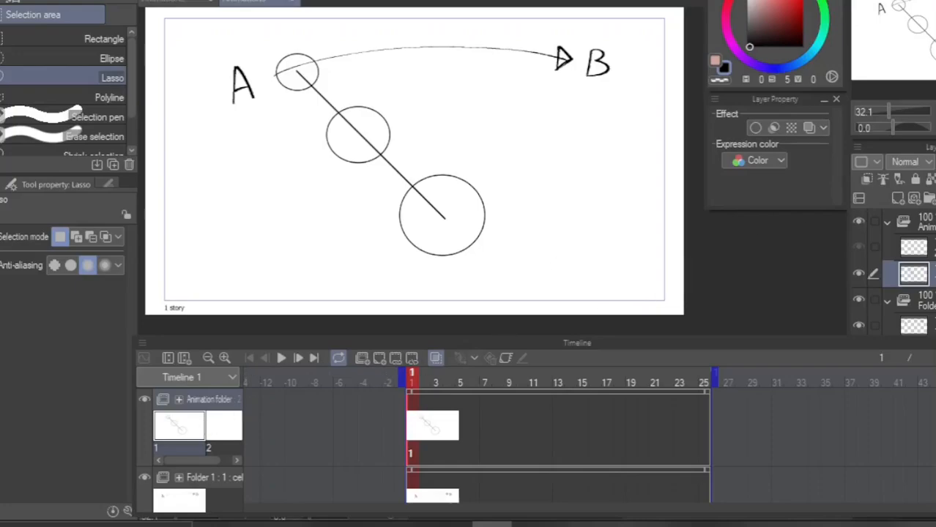
# Duplicate the cel 1 layer and assign the duplicate, cel 1a, to frame 2 of the Animation folder.
pyautogui.rightClick(916, 274)
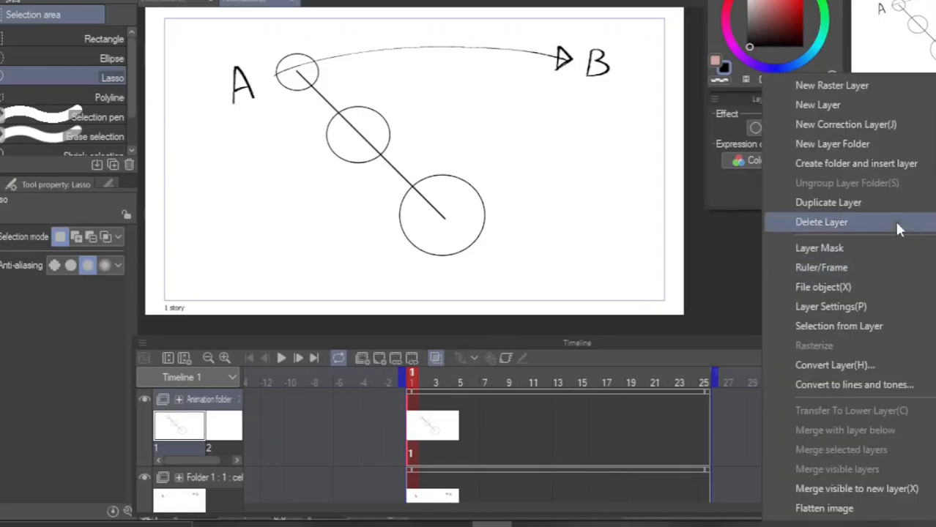
pyautogui.click(872, 203)
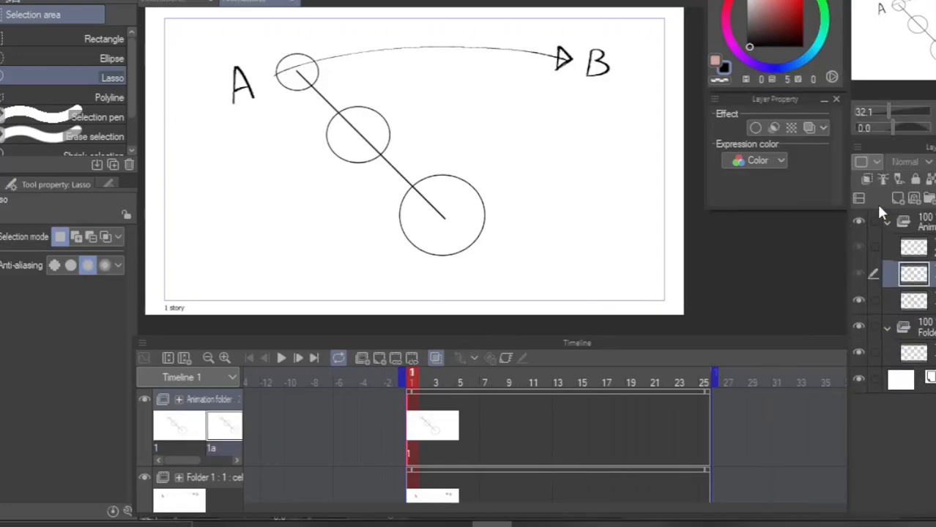
pyautogui.click(427, 423)
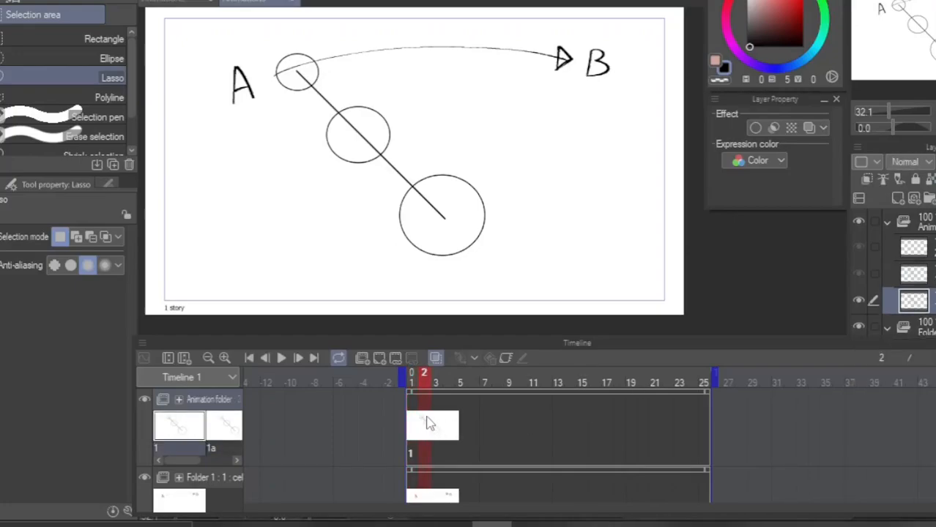
pyautogui.rightClick(429, 425)
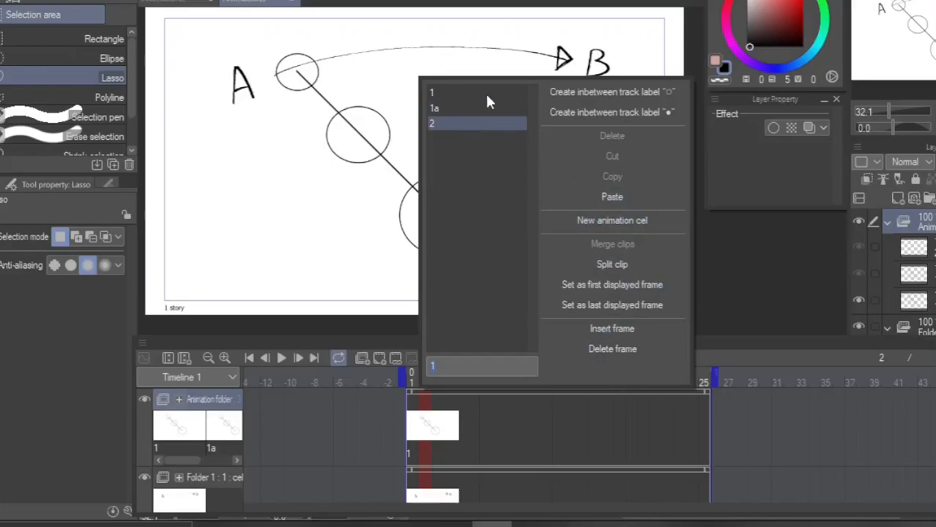
pyautogui.click(468, 109)
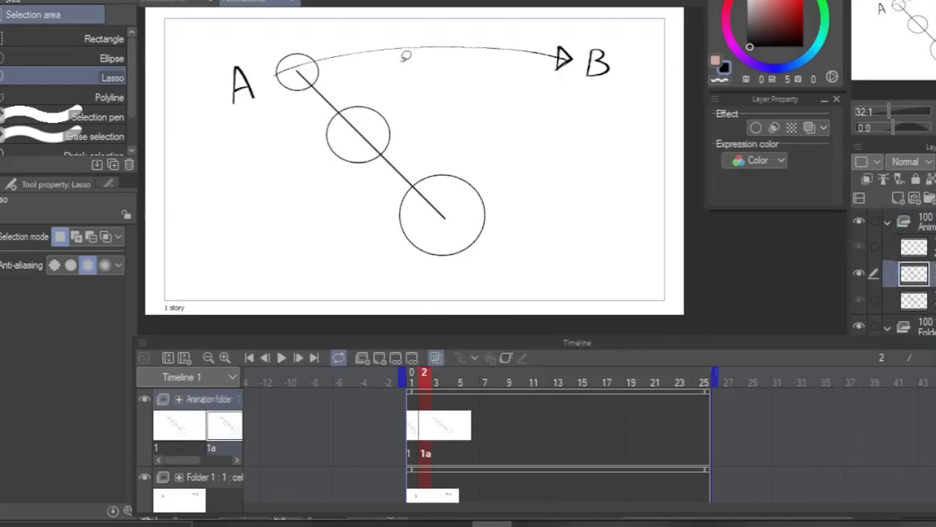
# Lasso the circles and line on cel 1a and rotate them 25° towards B, keeping the large circle in place.
pyautogui.moveTo(323, 34)
pyautogui.mouseDown()
pyautogui.moveTo(388, 256)
pyautogui.moveTo(483, 99)
pyautogui.mouseUp()
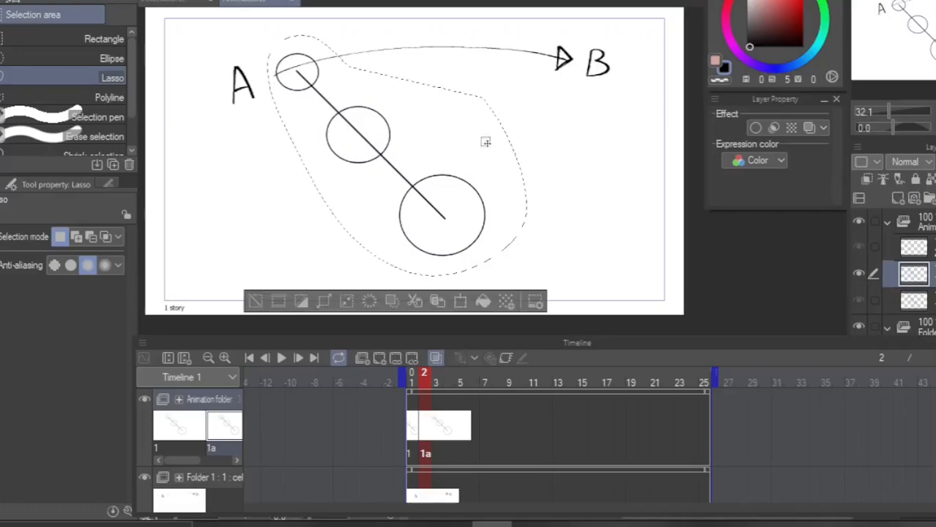
pyautogui.click(459, 296)
pyautogui.moveTo(602, 105)
pyautogui.mouseDown()
pyautogui.moveTo(501, 147)
pyautogui.moveTo(533, 118)
pyautogui.mouseUp()
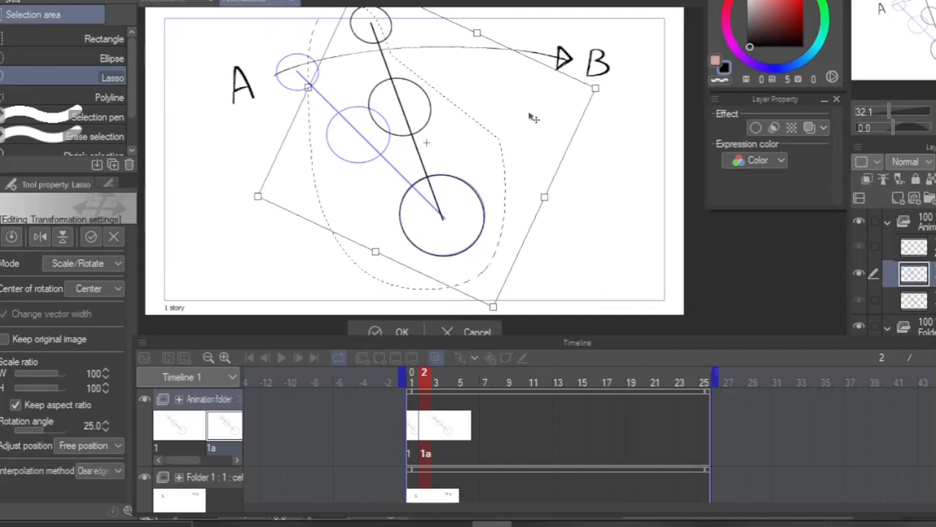
pyautogui.click(379, 330)
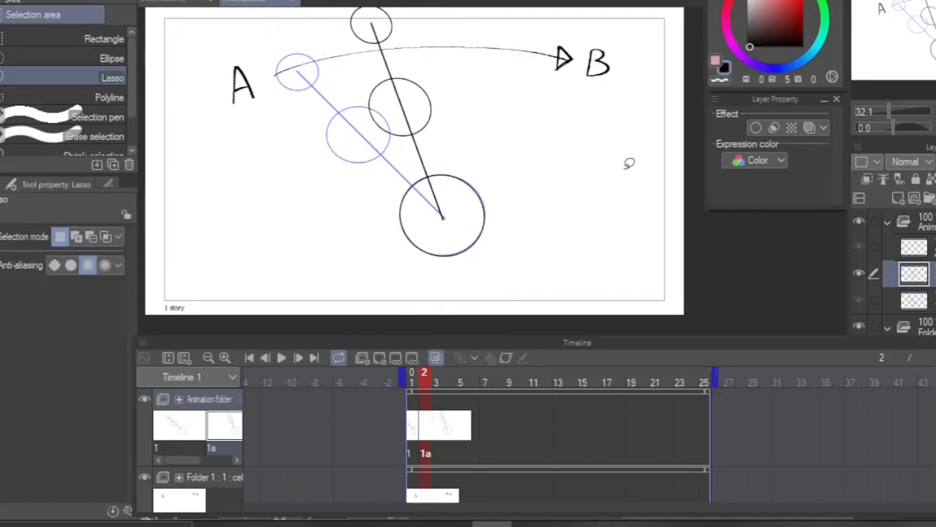
# Move the drawings on cels 1 and 1a down by the same amount with the Move layer tool.
pyautogui.click(416, 430)
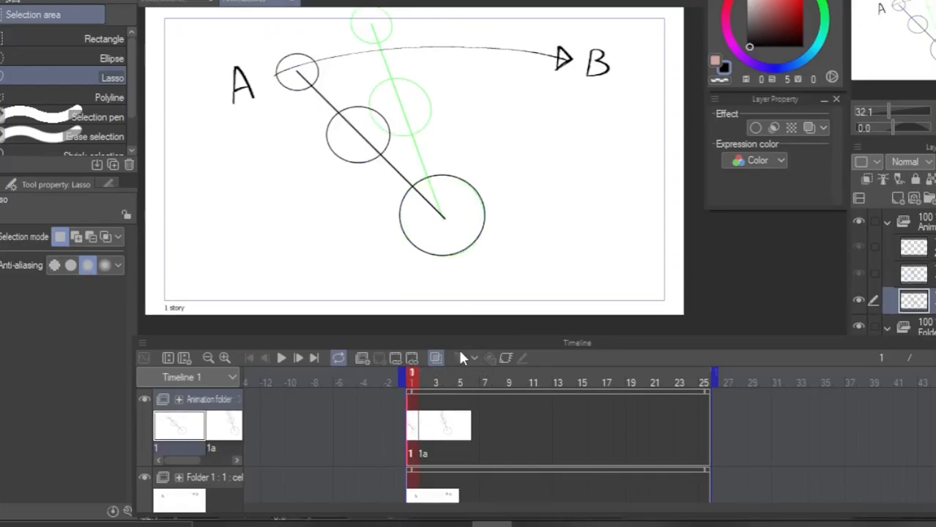
pyautogui.press('k')
pyautogui.moveTo(575, 194); pyautogui.dragTo(574, 220)
pyautogui.moveTo(583, 159); pyautogui.dragTo(584, 184)
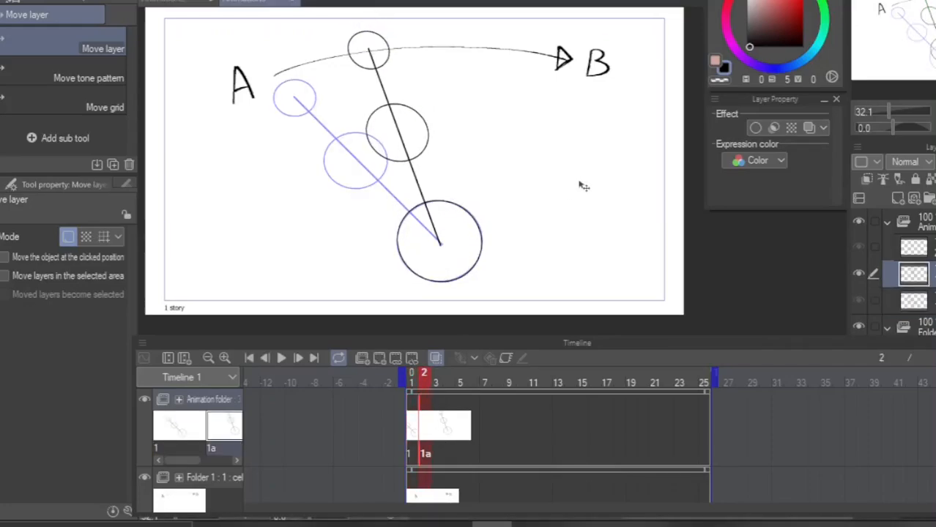
# Flip back and forth between frames 1 and 2 to compare the two positions of the drawing.
pyautogui.click(413, 423)
pyautogui.click(428, 423)
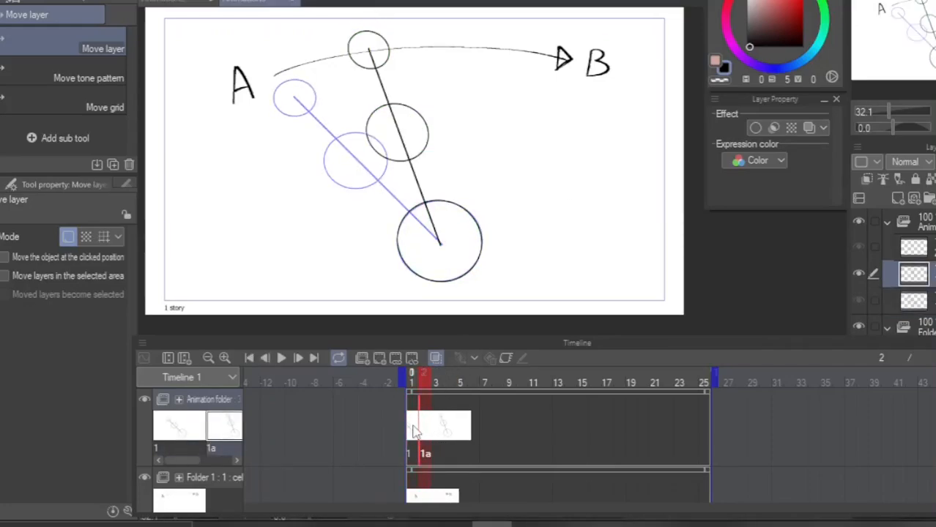
pyautogui.click(414, 432)
pyautogui.click(426, 433)
pyautogui.click(413, 432)
pyautogui.click(429, 433)
# Duplicate cel 1a and assign the duplicate, cel 1b, to frame 3 of the Animation folder.
pyautogui.click(899, 200)
pyautogui.rightClick(440, 422)
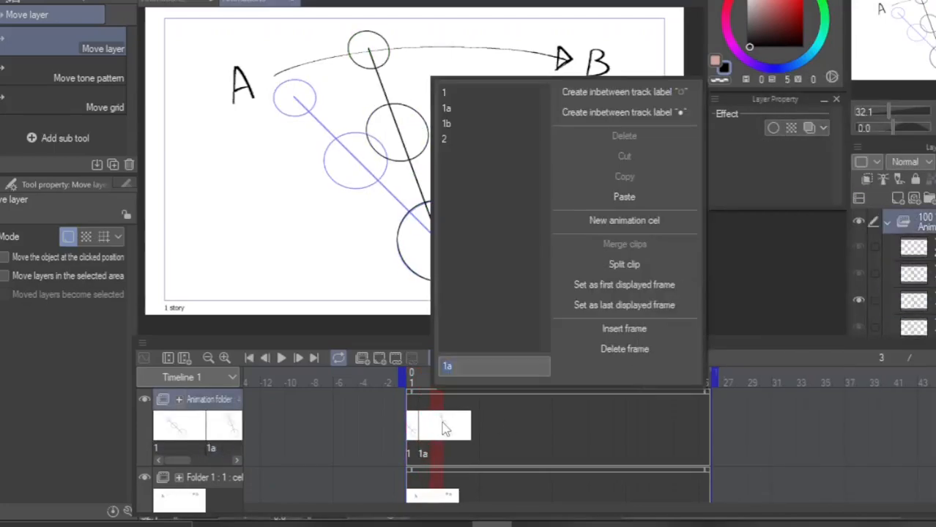
pyautogui.click(460, 123)
# Lasso the circles and line on cel 1b and rotate them 23.9° towards B around the large circle.
pyautogui.press('m')
pyautogui.moveTo(355, 161)
pyautogui.mouseDown()
pyautogui.moveTo(503, 297)
pyautogui.moveTo(361, 265)
pyautogui.mouseUp()
pyautogui.hotkey('ctrl', 't')
pyautogui.moveTo(624, 121)
pyautogui.mouseDown()
pyautogui.moveTo(625, 203)
pyautogui.moveTo(554, 125)
pyautogui.mouseUp()
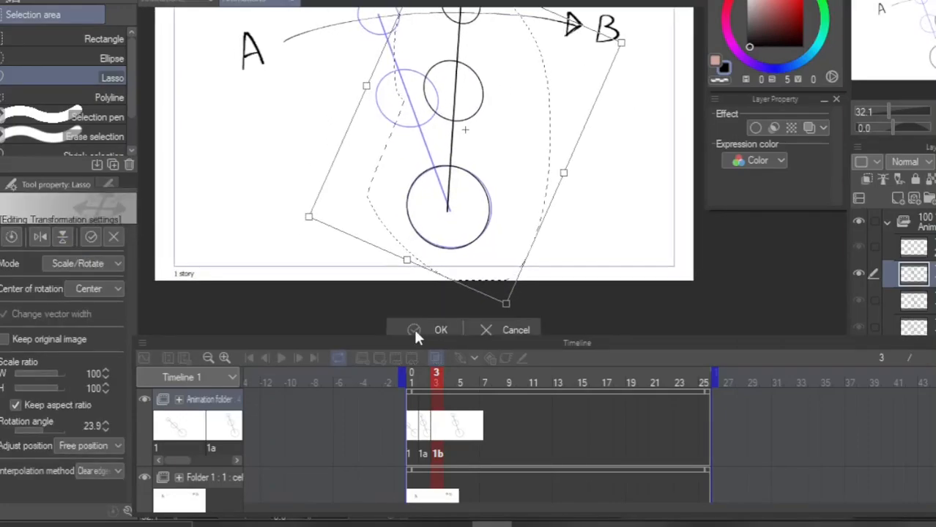
pyautogui.click(414, 327)
pyautogui.moveTo(888, 109); pyautogui.dragTo(885, 111)
# Duplicate cel 1b and assign the duplicate, cel 1c, to frame 4 of the Animation folder.
pyautogui.rightClick(914, 274)
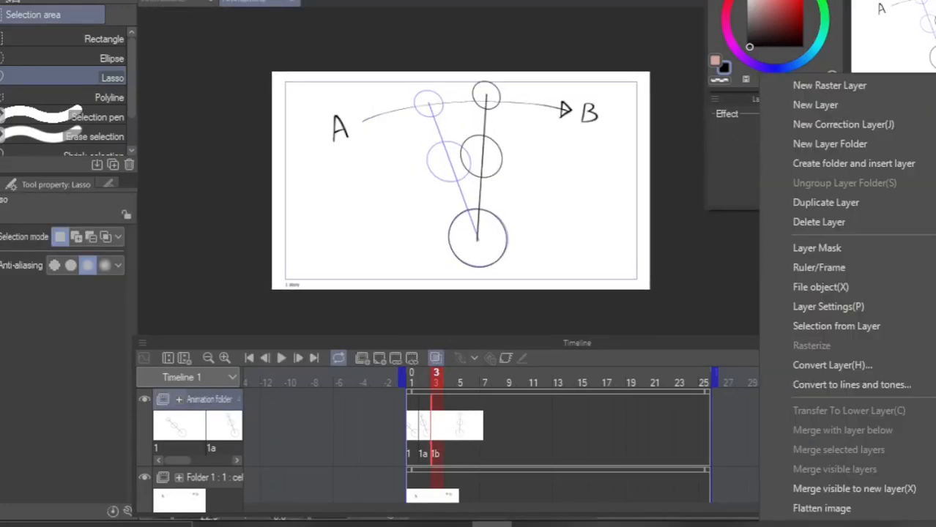
pyautogui.click(826, 204)
pyautogui.rightClick(451, 416)
pyautogui.click(498, 139)
# Lasso the drawing on cel 1c, rotate and shift it so its small circle reaches B, and play the animation.
pyautogui.moveTo(517, 110); pyautogui.dragTo(554, 202)
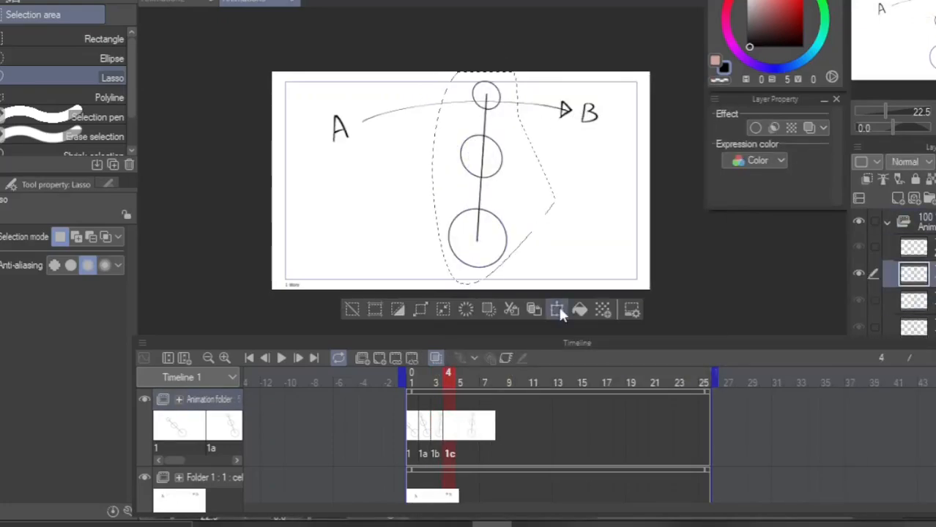
pyautogui.click(559, 312)
pyautogui.moveTo(579, 128); pyautogui.dragTo(590, 159)
pyautogui.moveTo(536, 160); pyautogui.dragTo(558, 169)
pyautogui.click(461, 331)
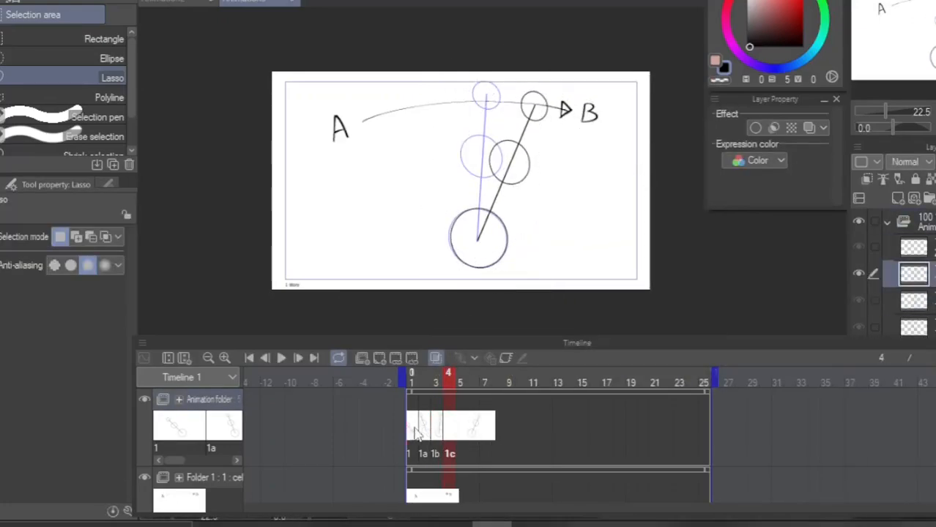
pyautogui.click(281, 357)
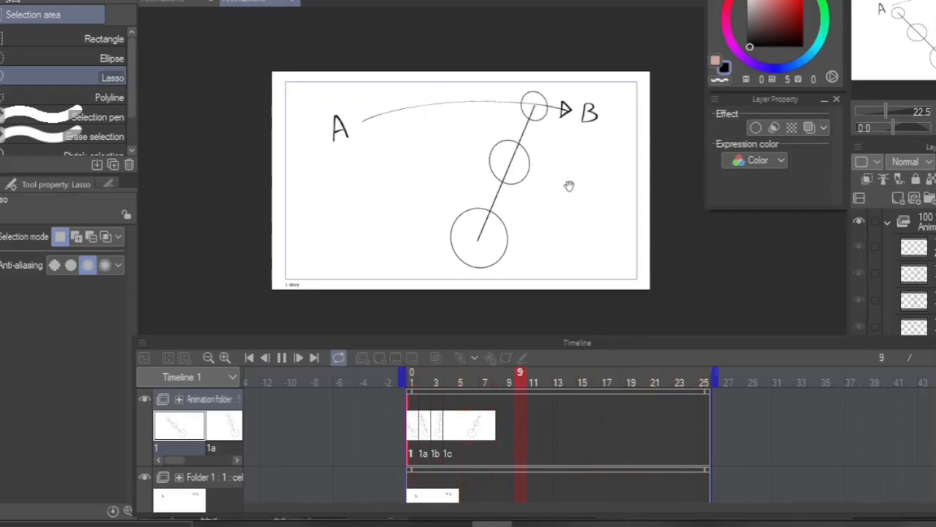
pyautogui.click(282, 358)
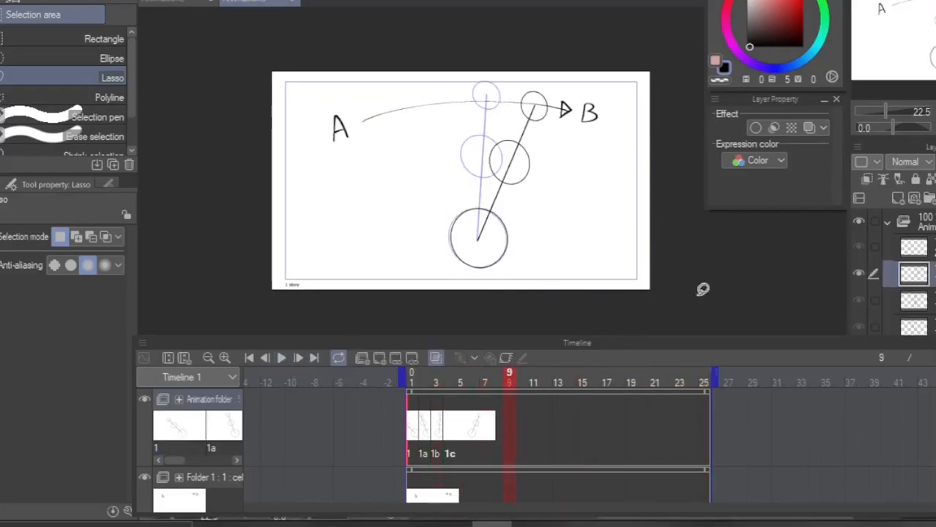
# End the playback range at frame 9, space cels 1a, 1b and 1c two frames apart and replay the animation.
pyautogui.moveTo(713, 376); pyautogui.dragTo(430, 430)
pyautogui.moveTo(455, 430); pyautogui.dragTo(480, 430)
pyautogui.click(413, 405)
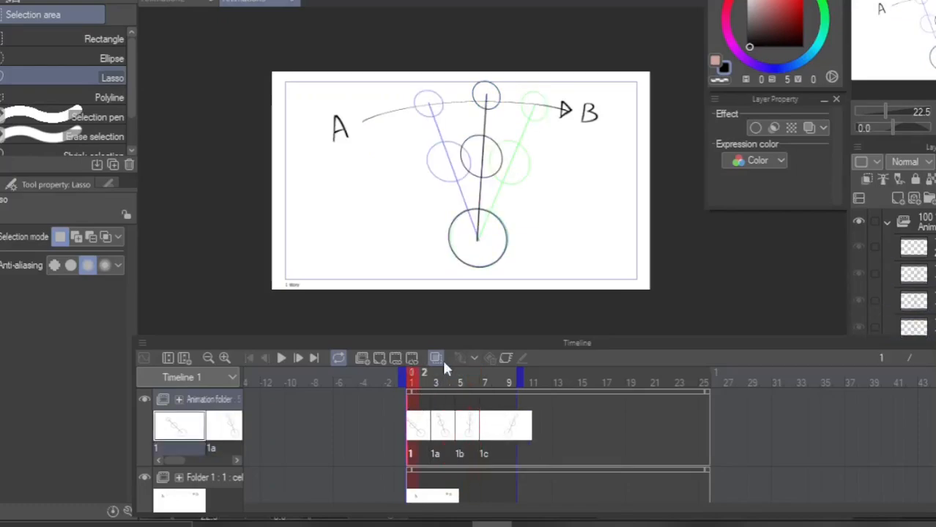
pyautogui.click(283, 358)
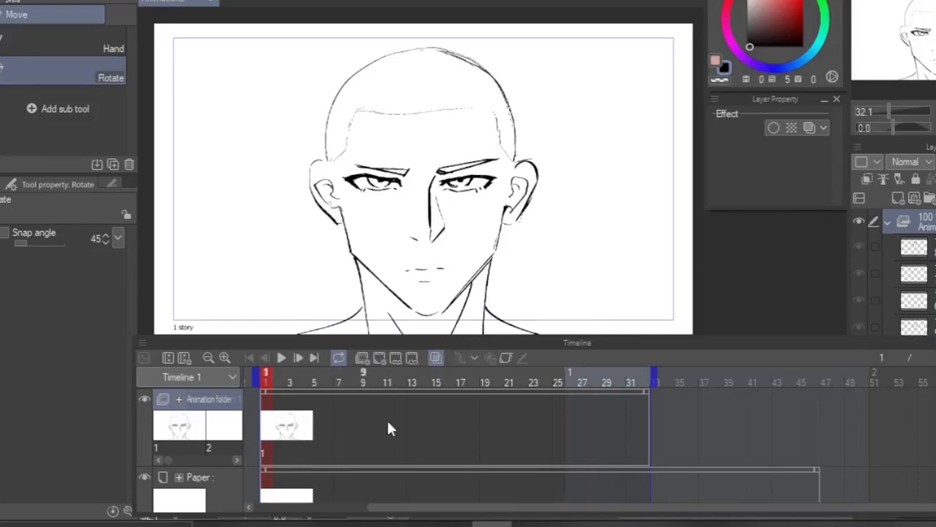
# Add a new animation folder to the face animation and create a new cel in it at frame 1.
pyautogui.click(366, 356)
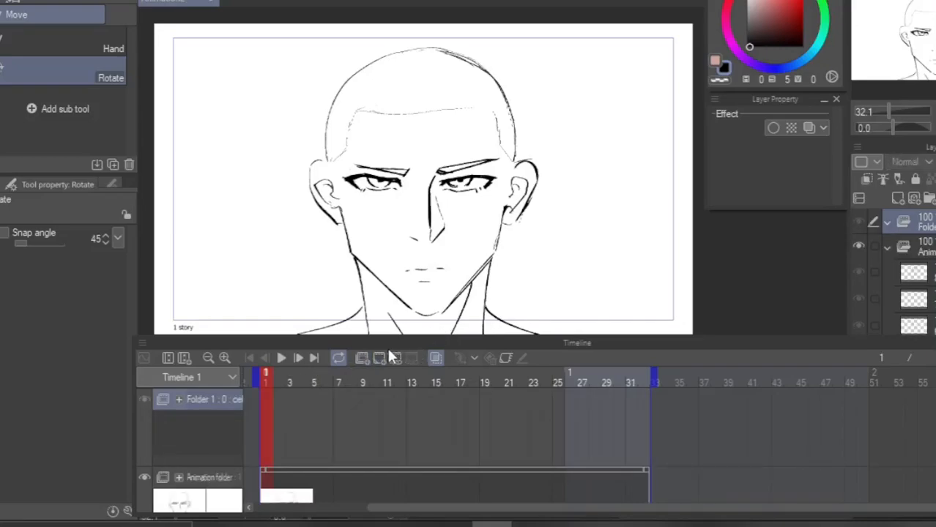
pyautogui.click(395, 358)
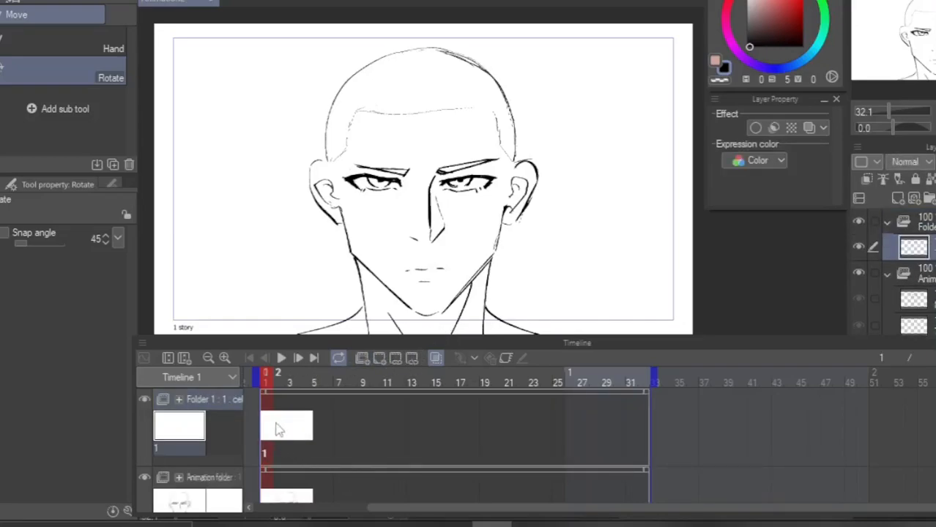
# Paint peach (H 20, S 18, V 100) over the face with the Gouache brush and move Folder 1 below the Animation folder.
pyautogui.press('x')
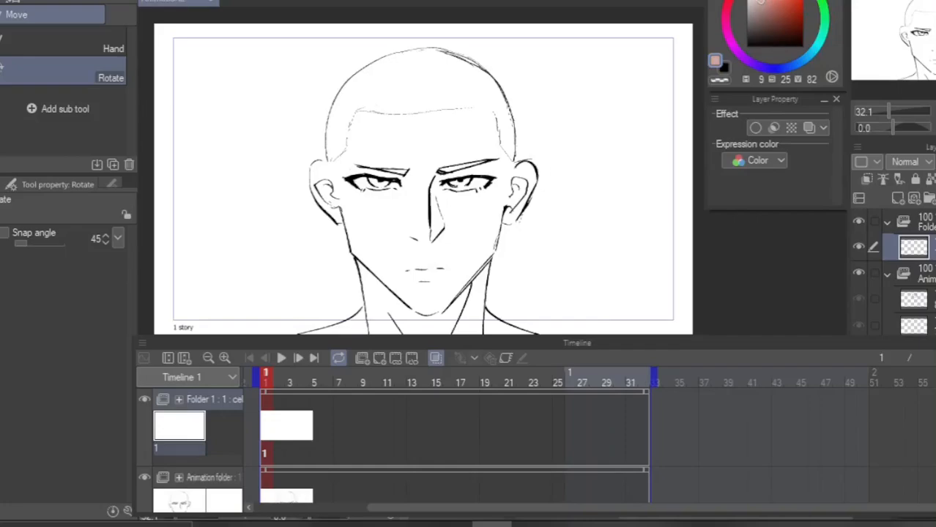
pyautogui.click(757, 1)
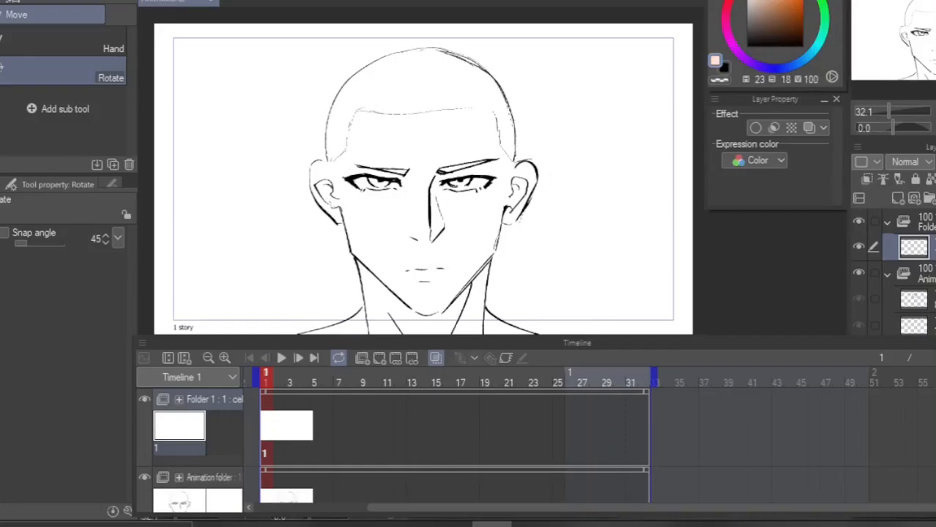
pyautogui.press('b')
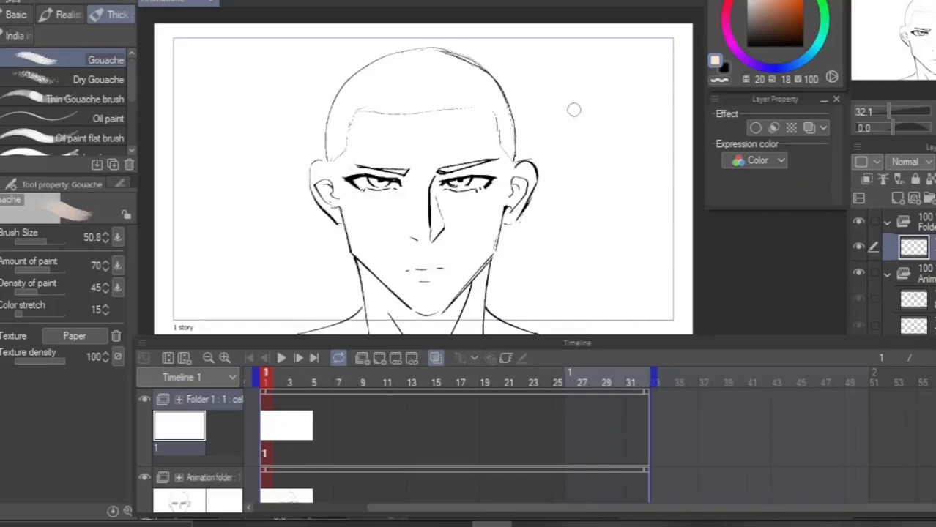
pyautogui.moveTo(520, 145)
pyautogui.mouseDown()
pyautogui.moveTo(524, 121)
pyautogui.moveTo(498, 143)
pyautogui.moveTo(503, 120)
pyautogui.mouseUp()
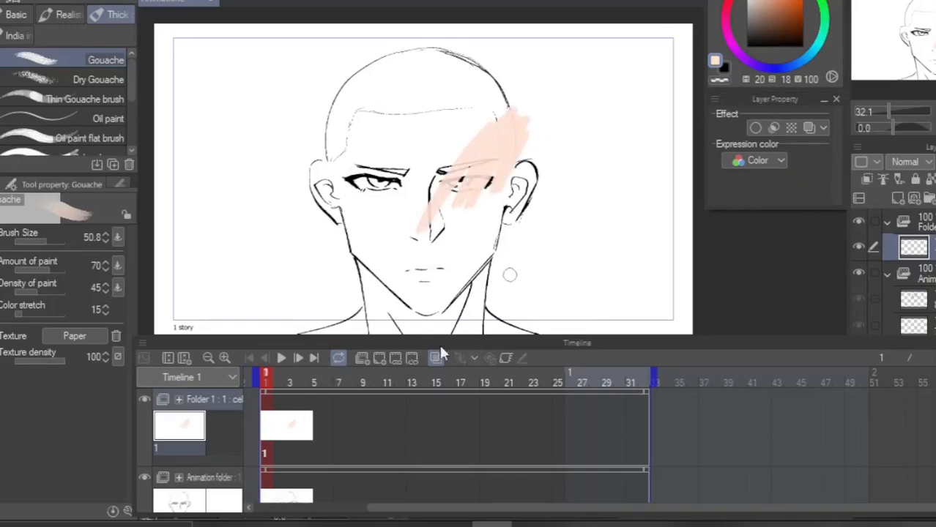
pyautogui.moveTo(189, 412)
pyautogui.mouseDown()
pyautogui.moveTo(202, 448)
pyautogui.moveTo(205, 524)
pyautogui.moveTo(209, 445)
pyautogui.mouseUp()
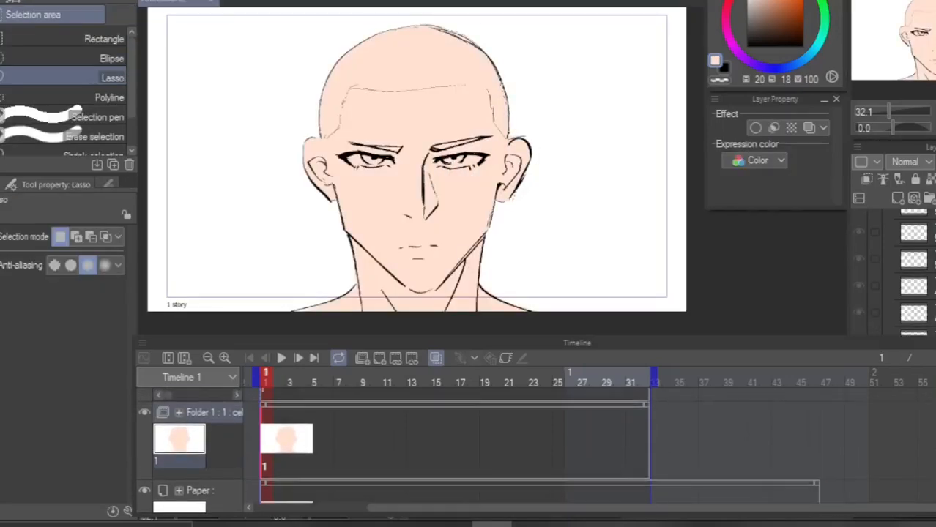
# Toggle the visibility of Folder 1 and the Animation folder to examine the skin colour and line art separately.
pyautogui.click(144, 414)
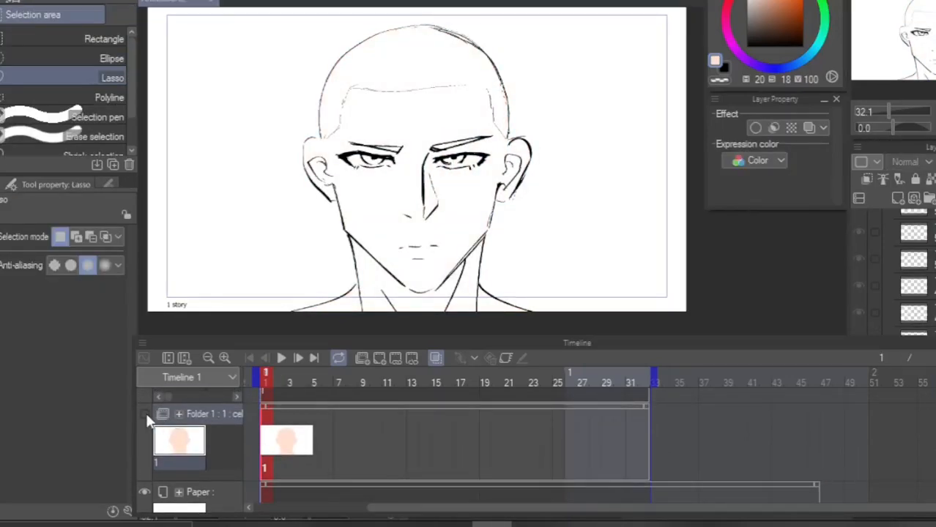
pyautogui.click(146, 415)
pyautogui.scroll(2, 395, 450)
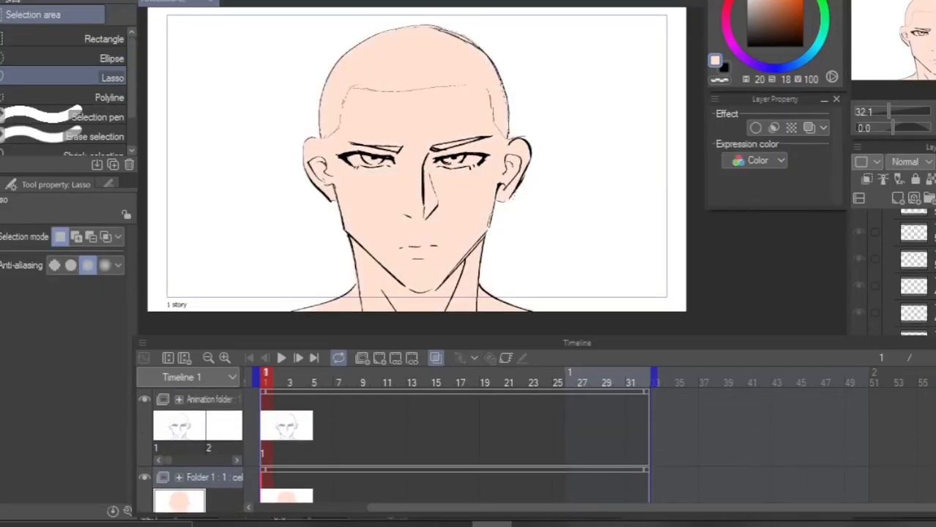
pyautogui.click(145, 400)
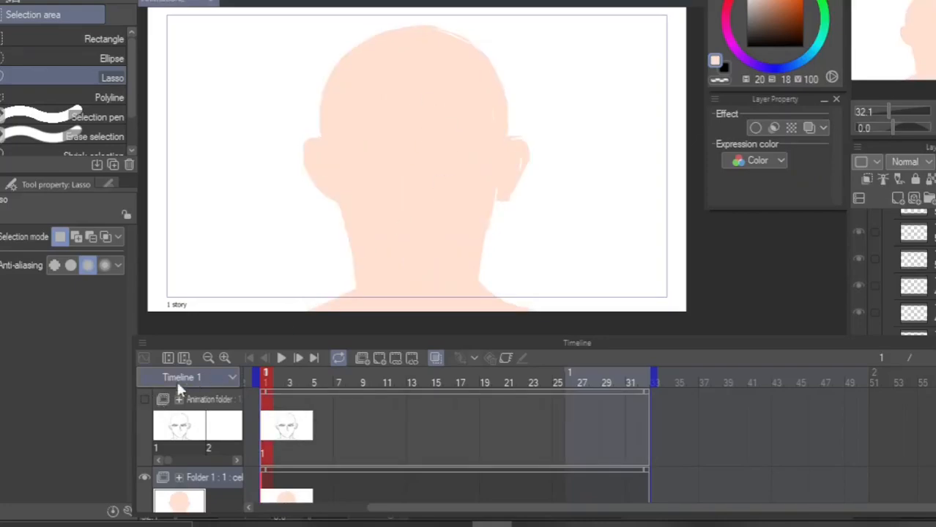
# Turn the Animation folder's visibility back on, and draw and remove an arrow pointing at the face.
pyautogui.click(145, 399)
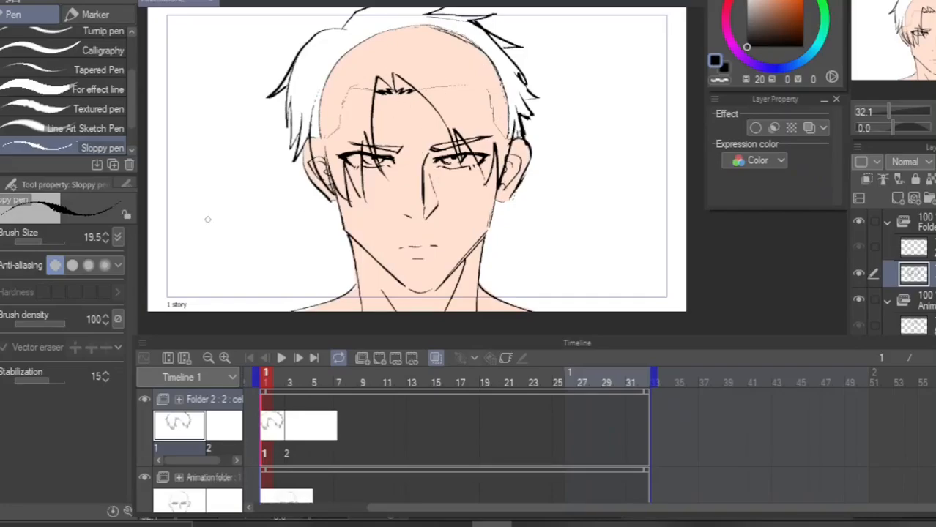
pyautogui.moveTo(277, 236); pyautogui.dragTo(279, 233)
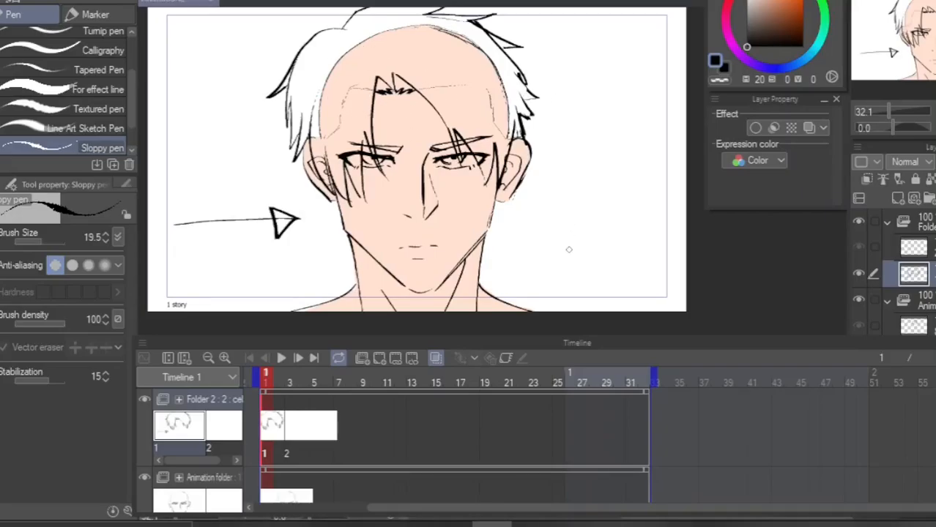
pyautogui.press('Delete')
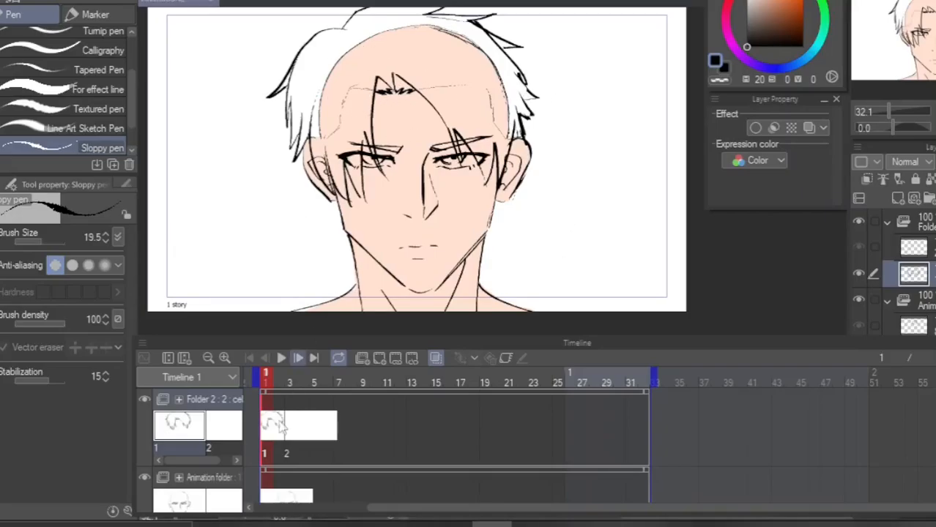
# Draw the second hair pose on cel 2 of Folder 2 at frame 3 with the Sloppy pen, slightly offset from the onion-skinned cel 1.
pyautogui.click(290, 432)
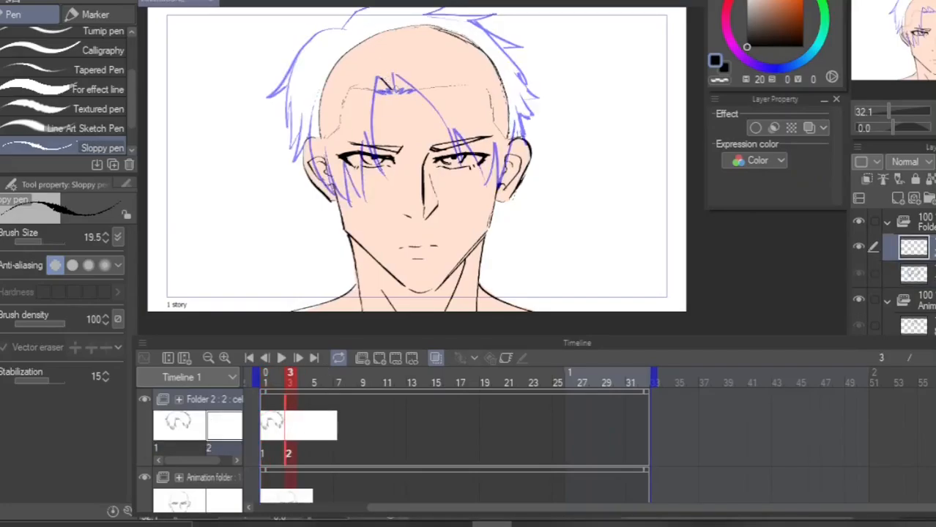
pyautogui.moveTo(380, 79); pyautogui.dragTo(372, 145)
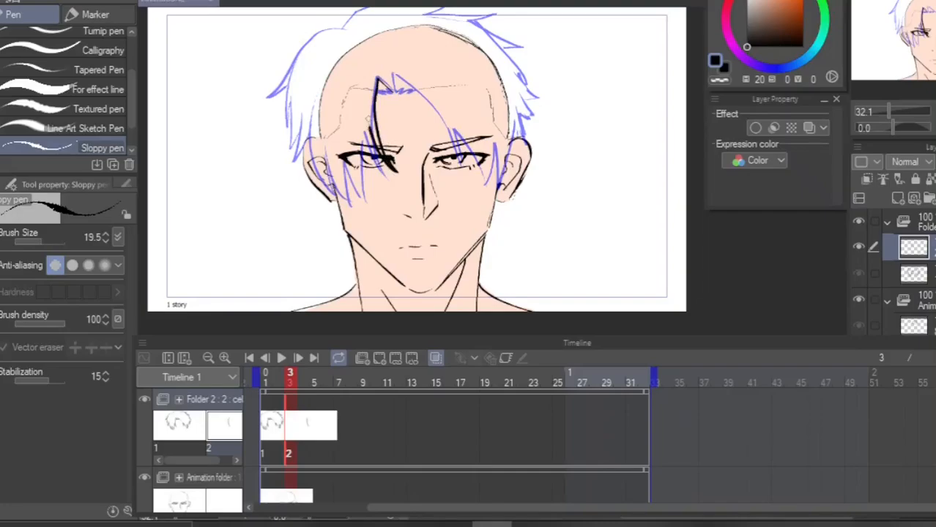
pyautogui.moveTo(364, 125); pyautogui.dragTo(375, 206)
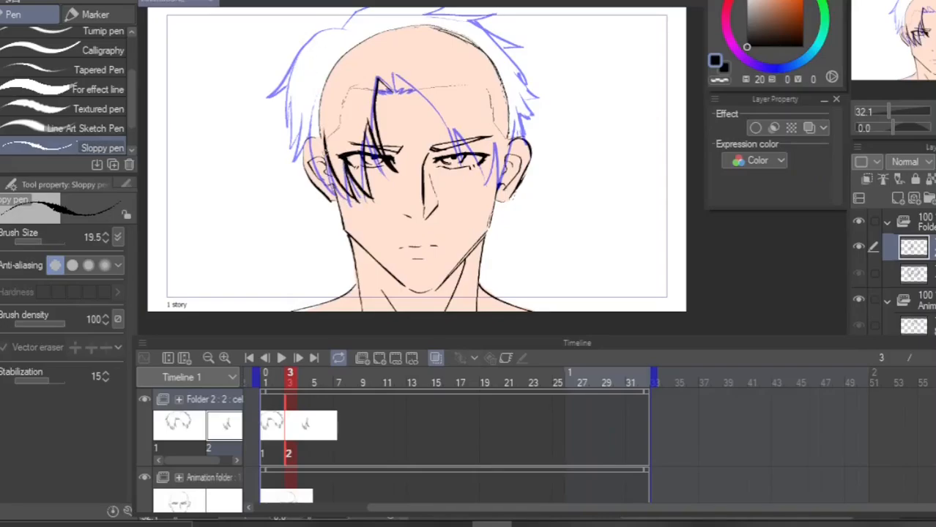
pyautogui.moveTo(330, 189); pyautogui.dragTo(311, 104)
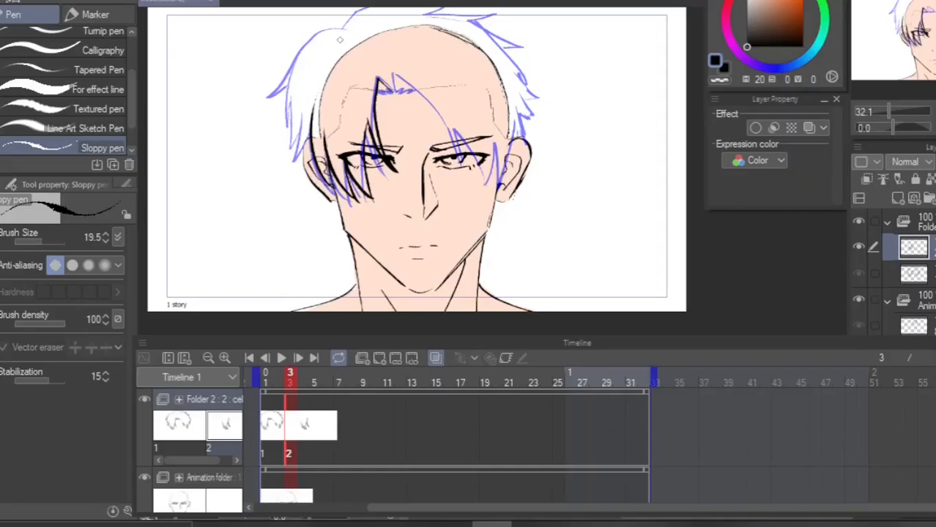
pyautogui.moveTo(393, 74)
pyautogui.mouseDown()
pyautogui.moveTo(492, 180)
pyautogui.moveTo(543, 110)
pyautogui.moveTo(494, 31)
pyautogui.moveTo(346, 12)
pyautogui.moveTo(269, 97)
pyautogui.moveTo(314, 169)
pyautogui.mouseUp()
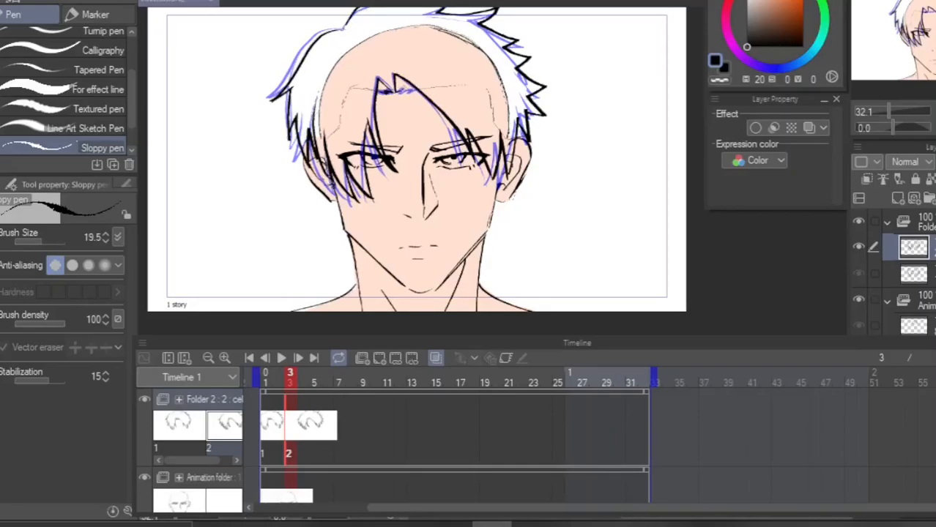
# Create cel 3 at frame 5 of Folder 2 and draw the hair outline on it, shifted further from the onion-skinned cel 2.
pyautogui.click(319, 416)
pyautogui.click(380, 359)
pyautogui.moveTo(380, 79)
pyautogui.mouseDown()
pyautogui.moveTo(402, 158)
pyautogui.moveTo(372, 108)
pyautogui.mouseUp()
pyautogui.hotkey('ctrl', 'z')
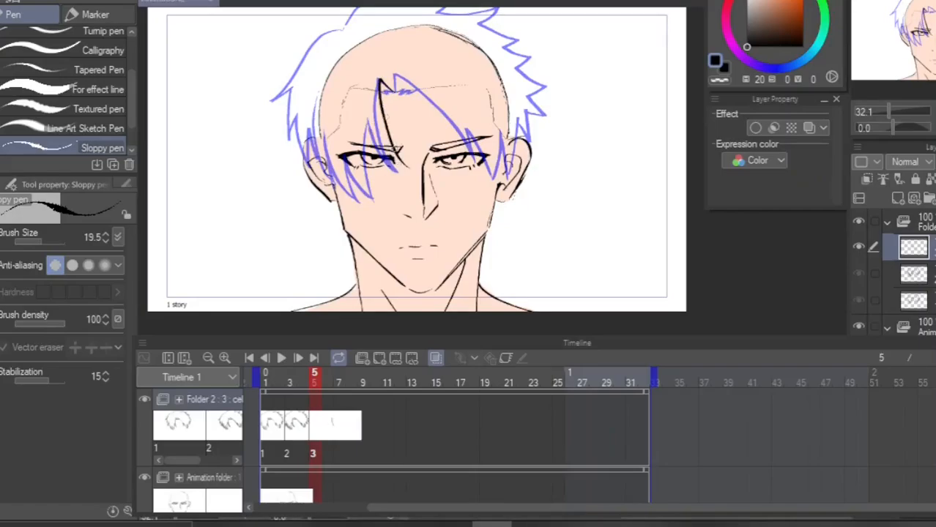
pyautogui.moveTo(400, 160); pyautogui.dragTo(372, 101)
pyautogui.moveTo(372, 103)
pyautogui.mouseDown()
pyautogui.moveTo(380, 183)
pyautogui.moveTo(356, 150)
pyautogui.mouseUp()
pyautogui.moveTo(367, 192); pyautogui.dragTo(333, 123)
pyautogui.moveTo(348, 189)
pyautogui.mouseDown()
pyautogui.moveTo(321, 150)
pyautogui.moveTo(316, 93)
pyautogui.mouseUp()
pyautogui.moveTo(394, 90); pyautogui.dragTo(480, 154)
pyautogui.moveTo(475, 139)
pyautogui.mouseDown()
pyautogui.moveTo(502, 181)
pyautogui.moveTo(532, 155)
pyautogui.mouseUp()
pyautogui.moveTo(532, 156); pyautogui.dragTo(517, 69)
pyautogui.moveTo(516, 69)
pyautogui.mouseDown()
pyautogui.moveTo(525, 35)
pyautogui.moveTo(439, 13)
pyautogui.mouseUp()
pyautogui.moveTo(357, 8); pyautogui.dragTo(344, 27)
pyautogui.moveTo(343, 29)
pyautogui.mouseDown()
pyautogui.moveTo(274, 101)
pyautogui.moveTo(284, 130)
pyautogui.mouseUp()
pyautogui.hotkey('ctrl', 'z')
pyautogui.moveTo(292, 87); pyautogui.dragTo(327, 176)
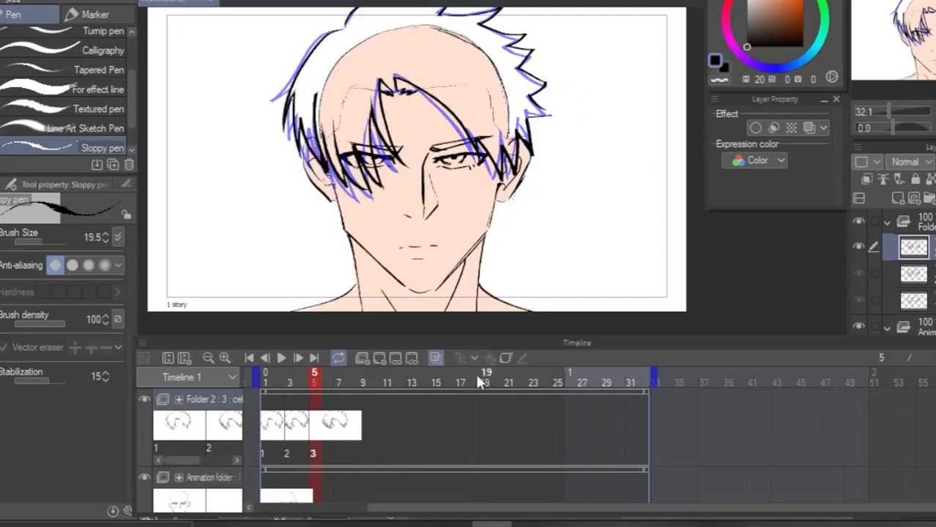
# Copy hair cel 2 to frame 7 and cel 1 to frame 9 so the movement returns to its start.
pyautogui.click(286, 426)
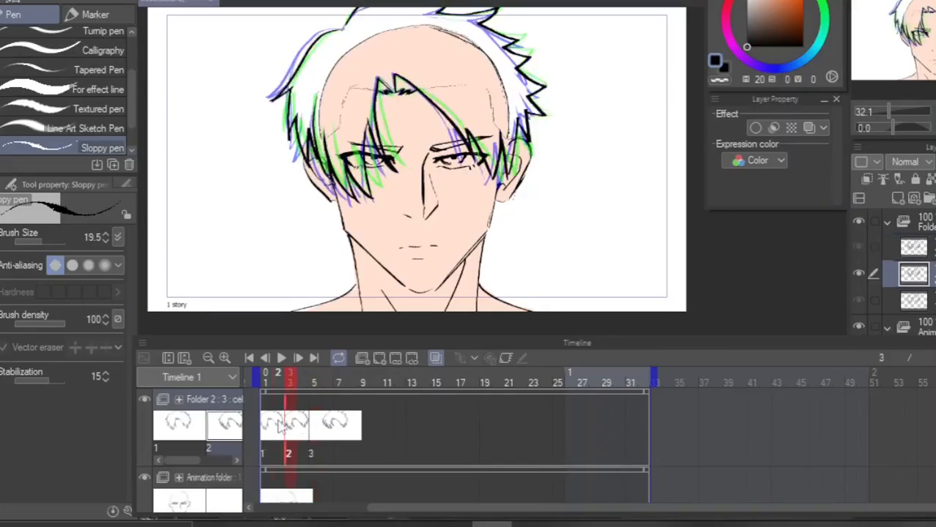
pyautogui.rightClick(290, 423)
pyautogui.click(492, 182)
pyautogui.rightClick(338, 425)
pyautogui.click(468, 195)
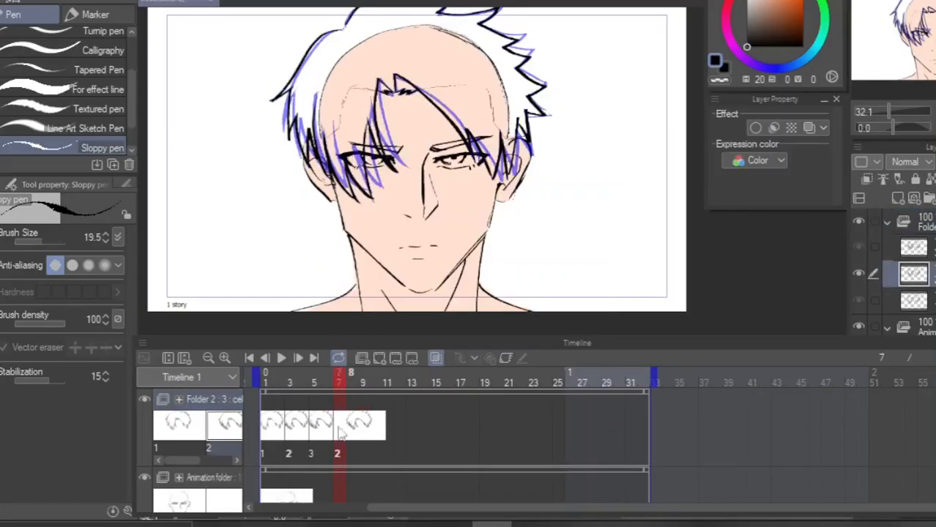
pyautogui.rightClick(277, 424)
pyautogui.click(491, 177)
pyautogui.rightClick(364, 427)
pyautogui.click(490, 194)
# Play the hair animation from frame 1 to check the movement.
pyautogui.click(265, 381)
pyautogui.moveTo(654, 377)
pyautogui.mouseDown()
pyautogui.moveTo(387, 377)
pyautogui.moveTo(654, 377)
pyautogui.mouseUp()
pyautogui.click(282, 358)
pyautogui.click(281, 358)
# Move the repeated cels 2 and 1 to frames 9 and 11 and insert a new cel 4 at frame 7.
pyautogui.moveTo(350, 381); pyautogui.dragTo(350, 430)
pyautogui.click(345, 430)
pyautogui.moveTo(339, 382)
pyautogui.mouseDown()
pyautogui.moveTo(302, 382)
pyautogui.moveTo(327, 382)
pyautogui.mouseUp()
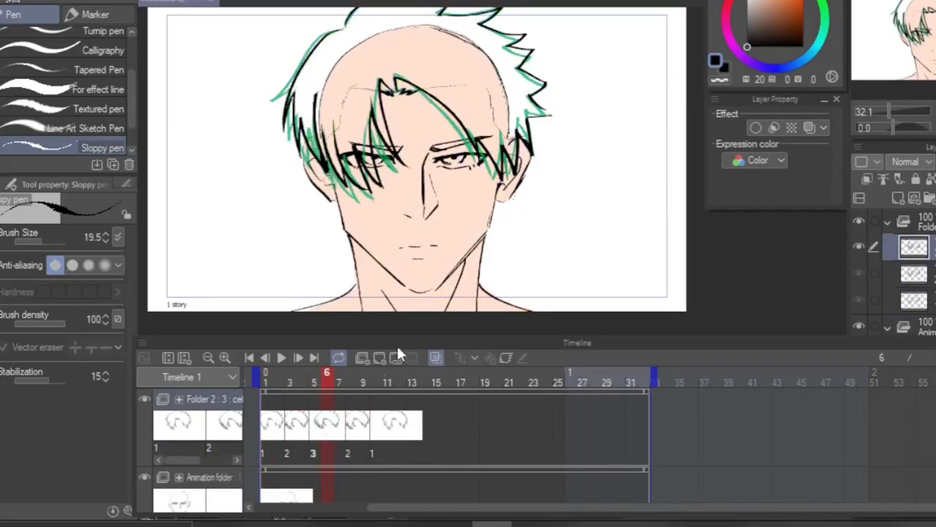
pyautogui.click(382, 359)
pyautogui.moveTo(375, 429)
pyautogui.mouseDown()
pyautogui.moveTo(386, 429)
pyautogui.moveTo(362, 429)
pyautogui.mouseUp()
pyautogui.moveTo(327, 429); pyautogui.dragTo(338, 430)
pyautogui.moveTo(337, 383)
pyautogui.mouseDown()
pyautogui.moveTo(377, 395)
pyautogui.moveTo(338, 382)
pyautogui.mouseUp()
# Draw the hair outline on cel 4 as an in-between of the onion-skinned cels 3 and 2.
pyautogui.moveTo(391, 93)
pyautogui.mouseDown()
pyautogui.moveTo(378, 155)
pyautogui.moveTo(368, 155)
pyautogui.moveTo(350, 194)
pyautogui.mouseUp()
pyautogui.moveTo(324, 110); pyautogui.dragTo(356, 197)
pyautogui.moveTo(313, 93); pyautogui.dragTo(334, 177)
pyautogui.moveTo(398, 80); pyautogui.dragTo(479, 167)
pyautogui.hotkey('ctrl', 'z')
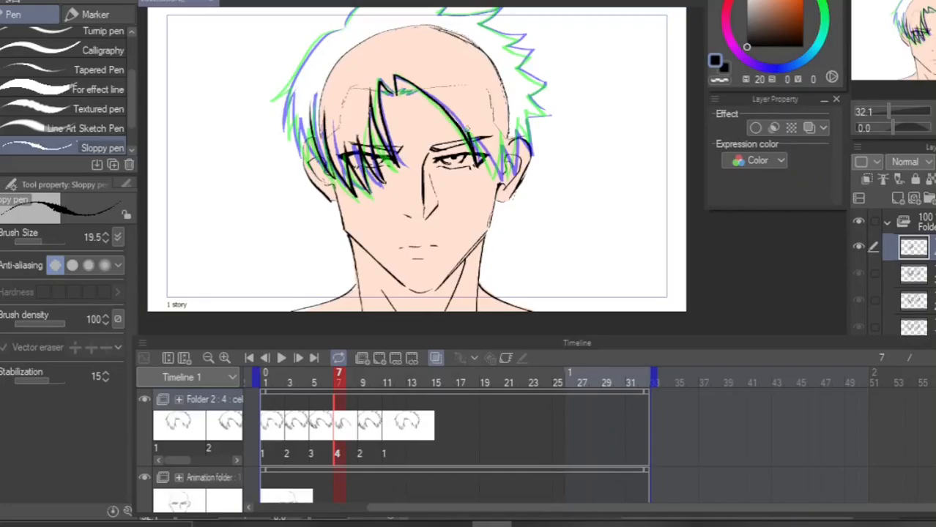
pyautogui.moveTo(466, 127); pyautogui.dragTo(499, 181)
pyautogui.moveTo(499, 145)
pyautogui.mouseDown()
pyautogui.moveTo(536, 146)
pyautogui.moveTo(551, 113)
pyautogui.moveTo(529, 60)
pyautogui.moveTo(346, 22)
pyautogui.moveTo(276, 128)
pyautogui.moveTo(272, 100)
pyautogui.mouseUp()
pyautogui.moveTo(272, 100)
pyautogui.mouseDown()
pyautogui.moveTo(311, 168)
pyautogui.moveTo(318, 140)
pyautogui.mouseUp()
# End the playback range at frame 12 and replay the hair animation from frame 1.
pyautogui.click(265, 381)
pyautogui.click(279, 358)
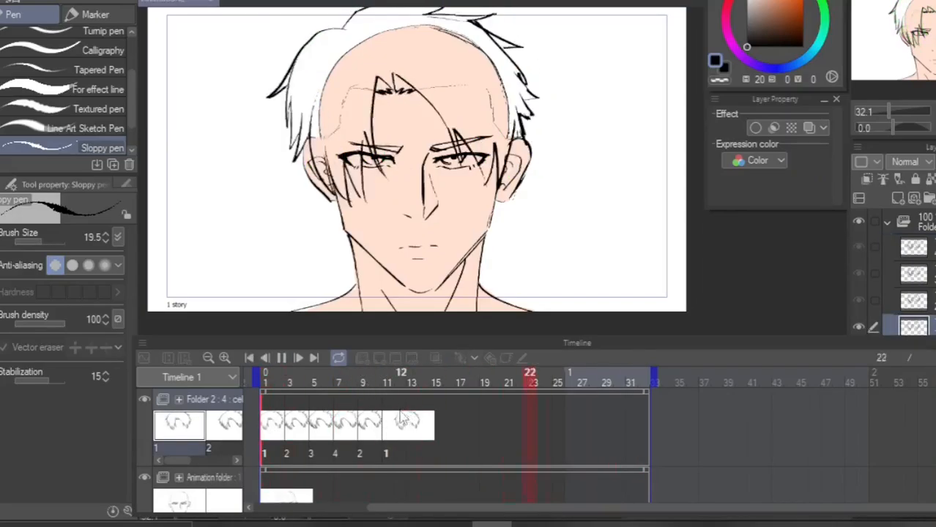
pyautogui.click(491, 379)
pyautogui.click(281, 358)
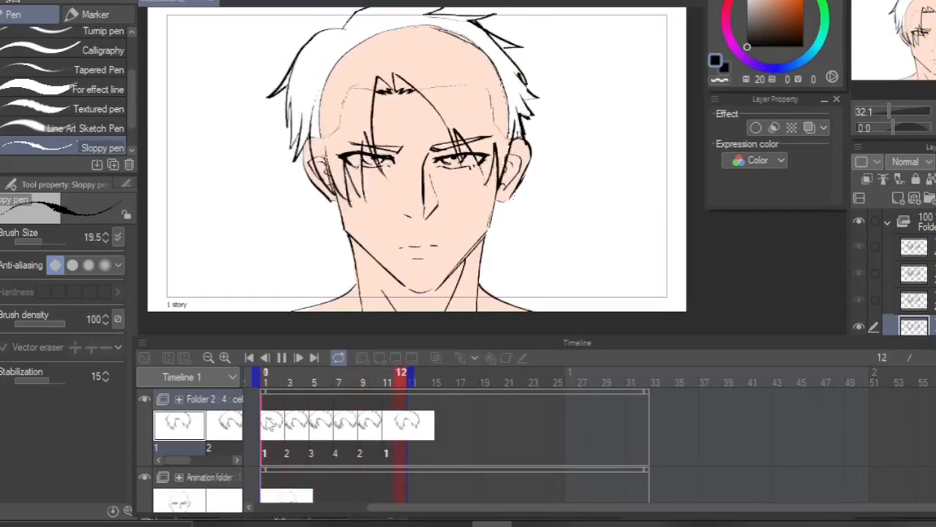
# Stop the playback, add a new animation folder above Folder 2 and create a cel in it at frame 1.
pyautogui.click(281, 358)
pyautogui.click(368, 358)
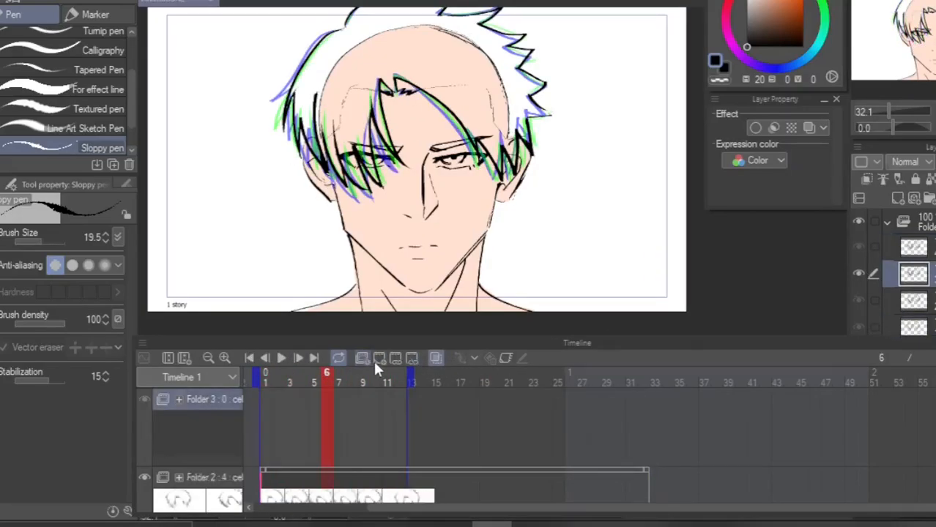
pyautogui.click(267, 422)
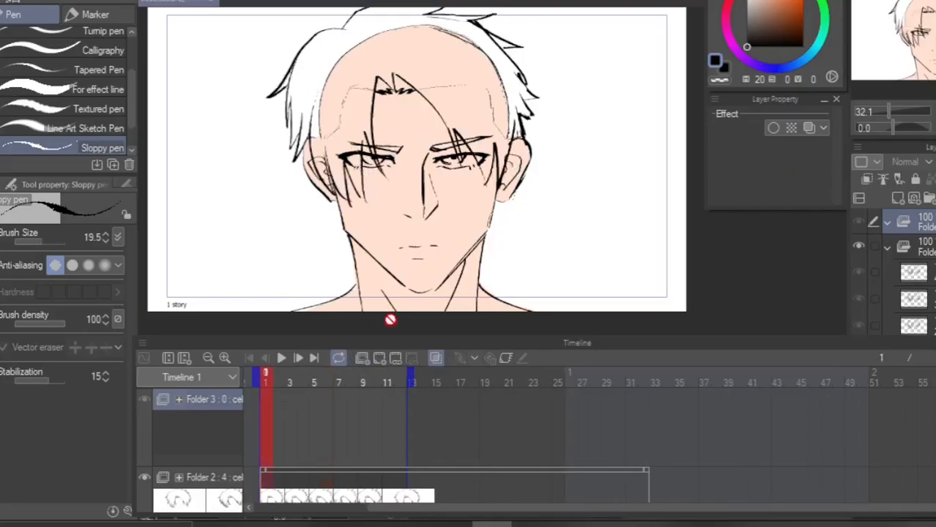
pyautogui.click(380, 360)
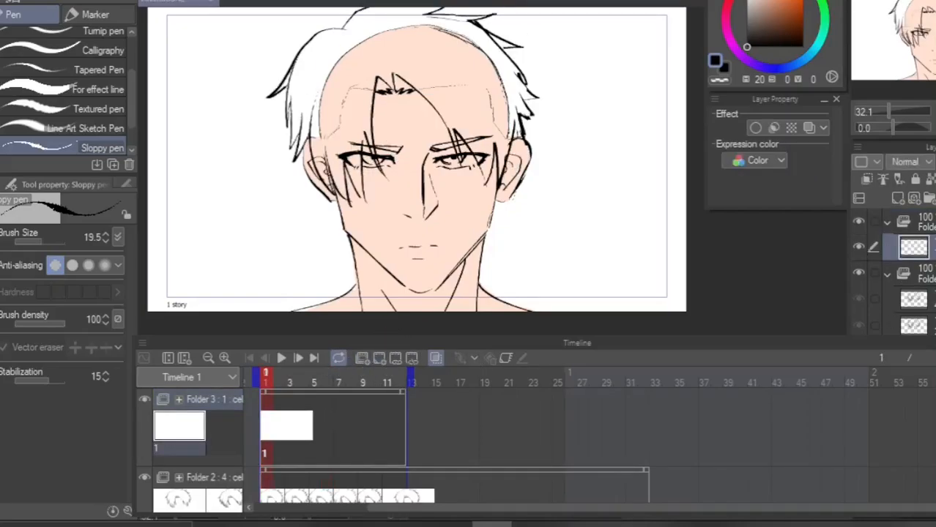
# Move Folder 3 below the hair line-art Folder 2 in the timeline and select its cel 1.
pyautogui.scroll(-1, 394, 450)
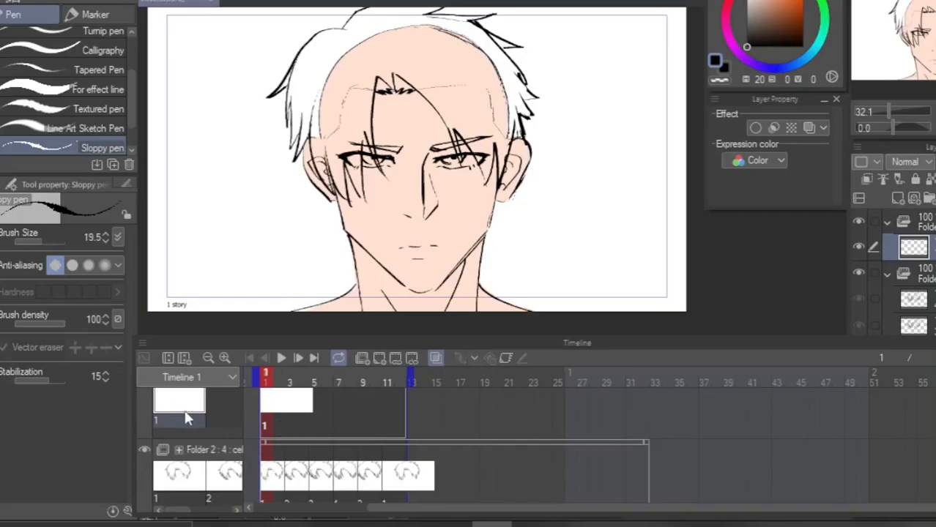
pyautogui.click(145, 450)
pyautogui.click(144, 450)
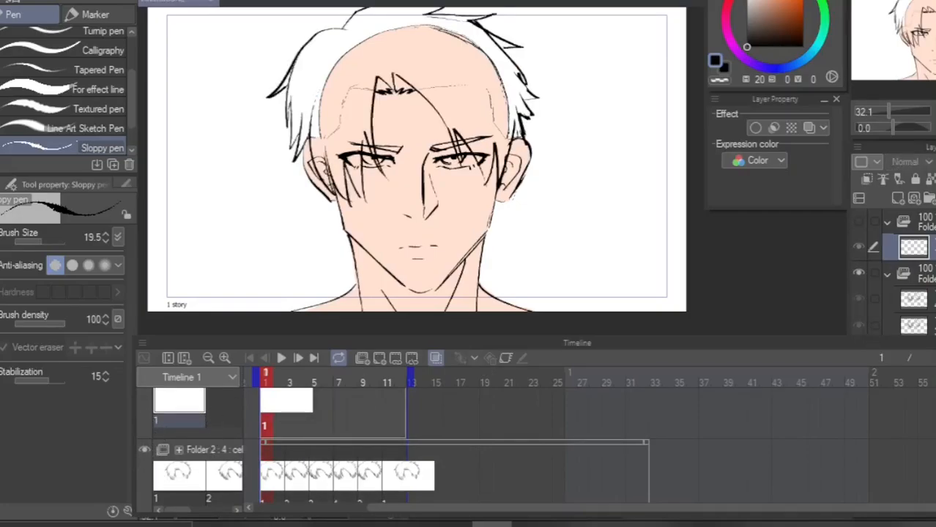
pyautogui.scroll(1, 394, 450)
pyautogui.moveTo(215, 410); pyautogui.dragTo(220, 477)
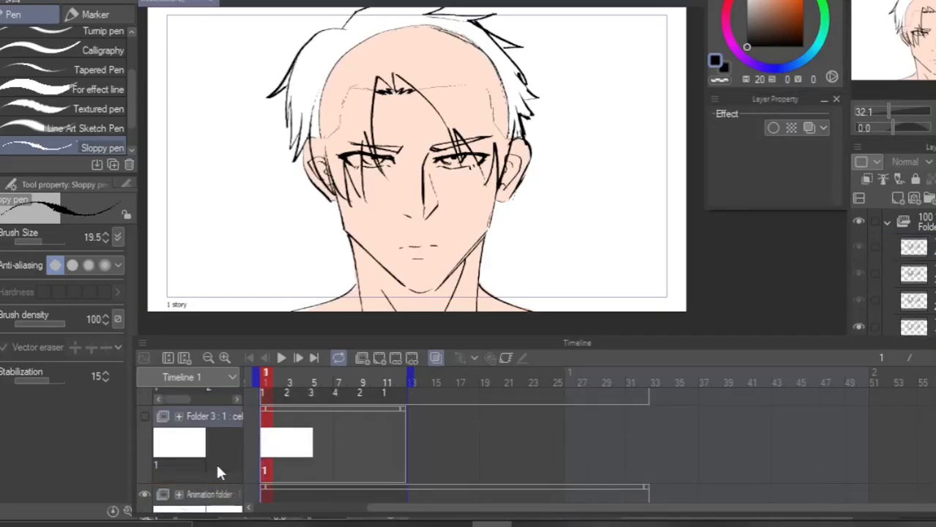
pyautogui.click(177, 445)
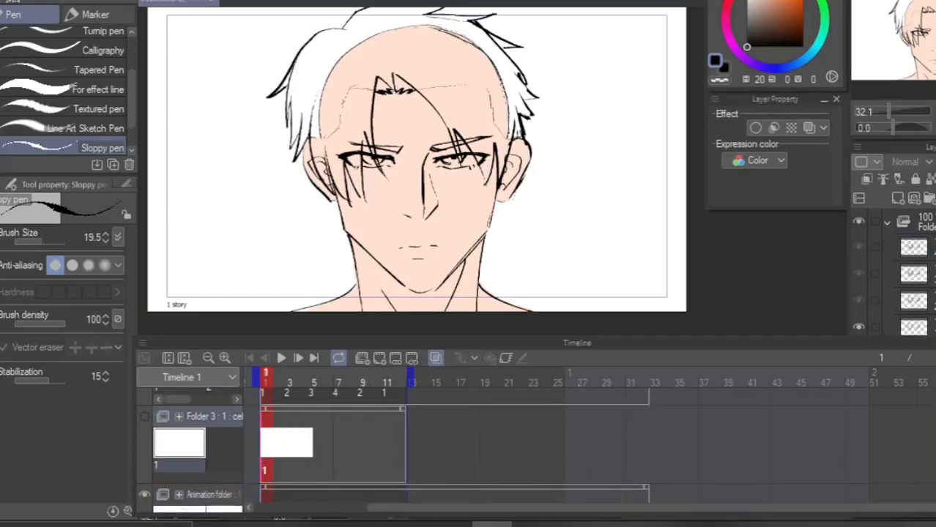
# Add a second cel at frame 3 of Folder 3, and make the folder visible for filling with dark brown (H 20, S 65, V 21).
pyautogui.scroll(2, 395, 443)
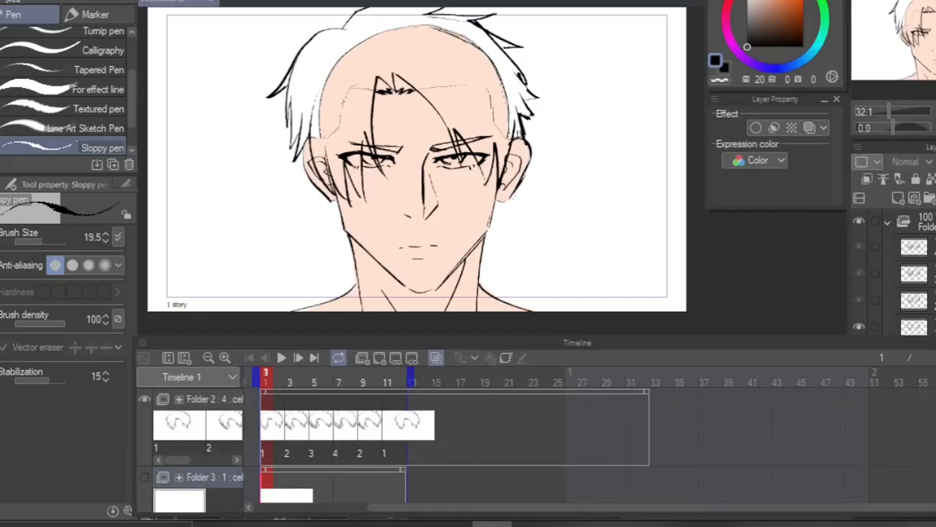
pyautogui.scroll(-1, 395, 443)
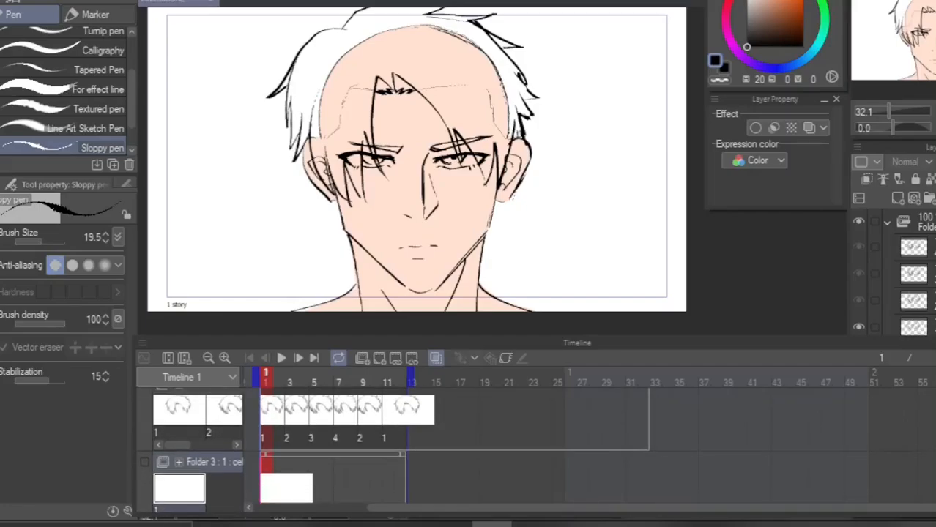
pyautogui.scroll(1, 269, 488)
pyautogui.press('g')
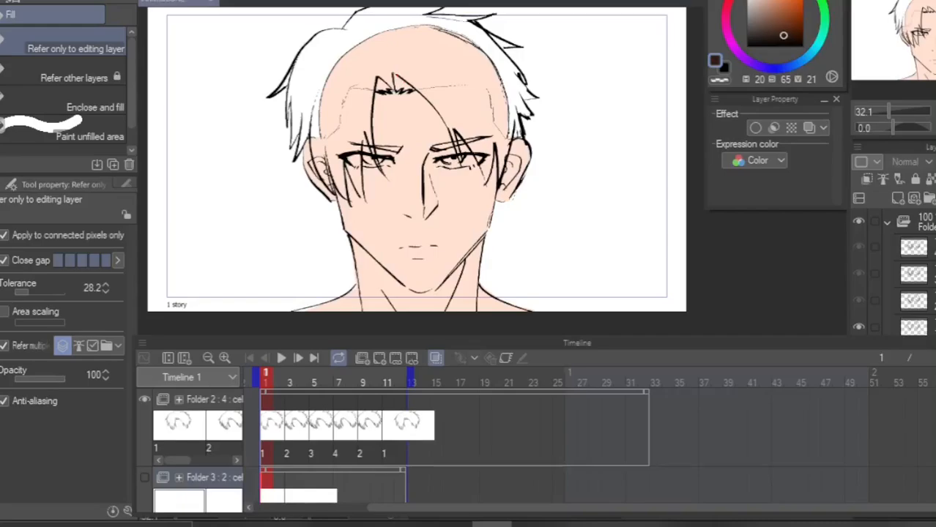
pyautogui.scroll(-2, 395, 446)
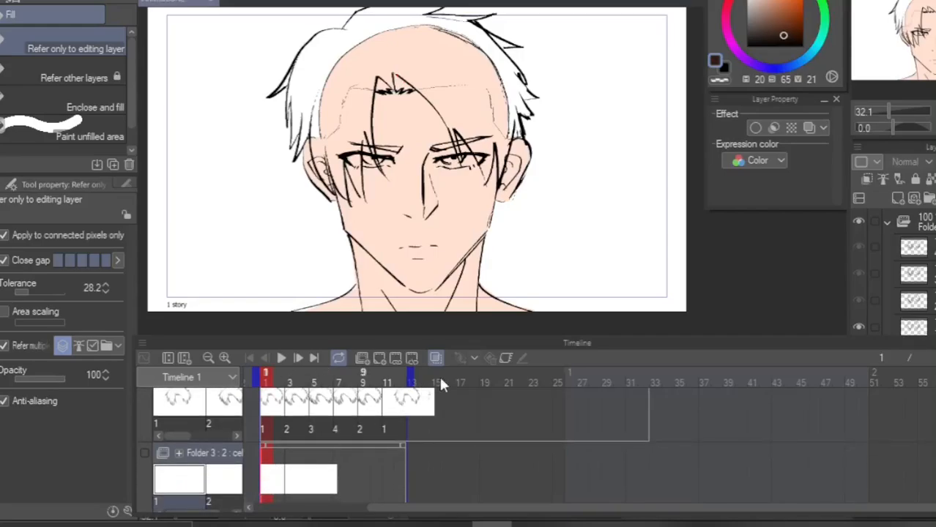
pyautogui.click(144, 453)
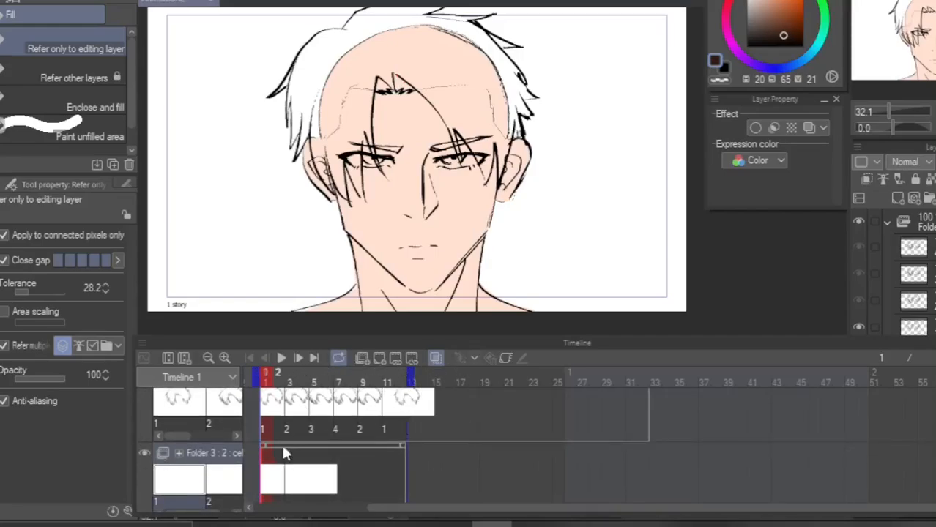
# Try to fill the hair on Folder 3's cel 1 with the face layers showing, and undo the fill.
pyautogui.click(337, 46)
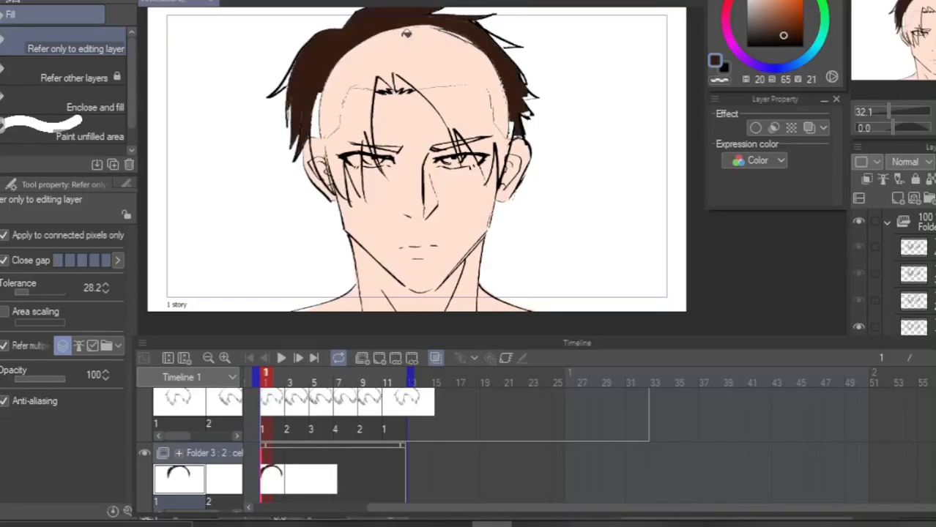
pyautogui.hotkey('ctrl', 'z')
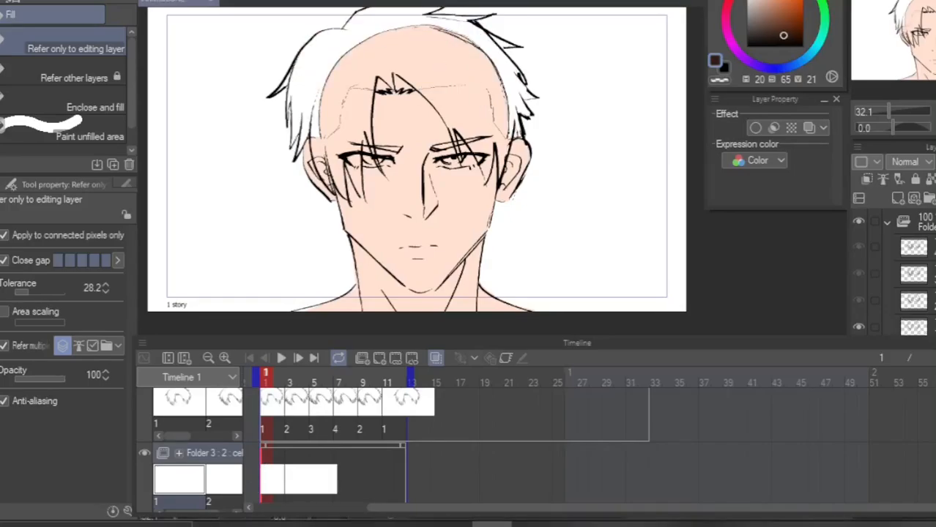
# Hide Folder 1 and the Animation folder, and fill the hair outline on Folder 3's cel 1 with dark brown.
pyautogui.scroll(-2, 396, 450)
pyautogui.click(145, 456)
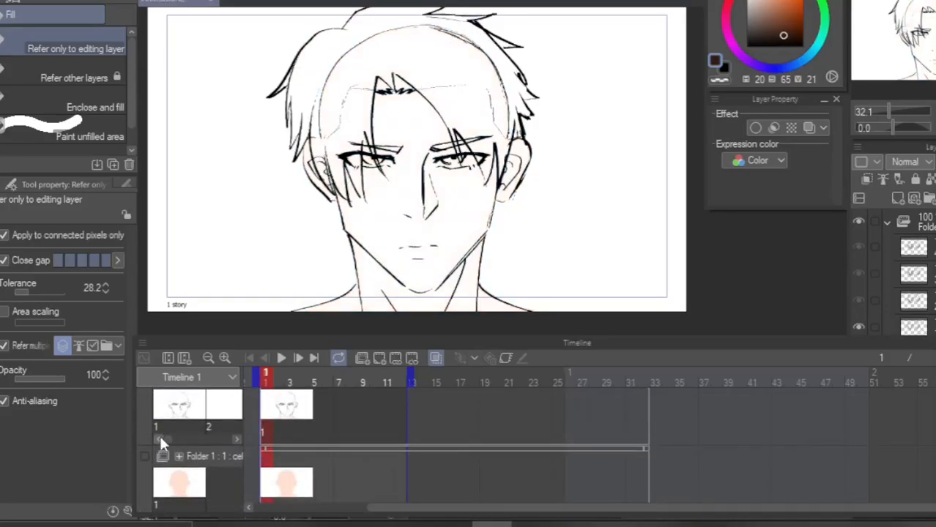
pyautogui.scroll(1, 396, 450)
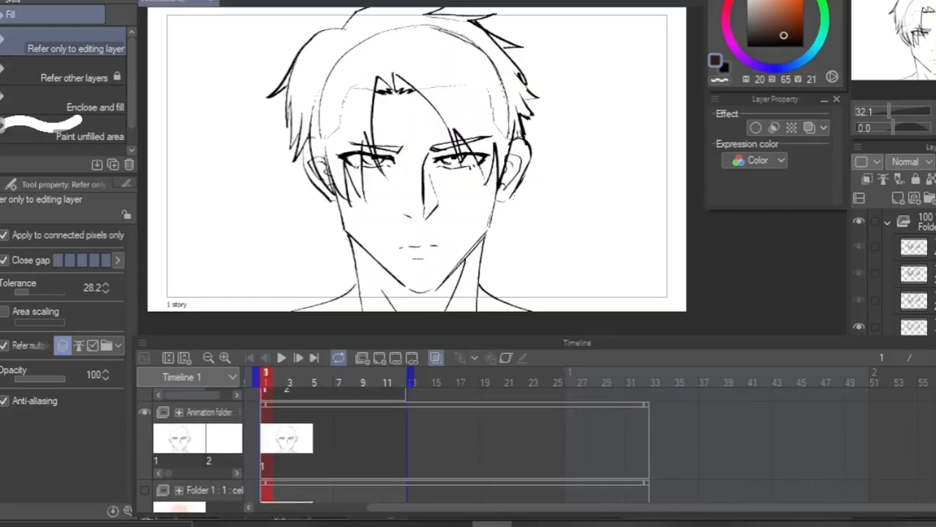
pyautogui.click(144, 412)
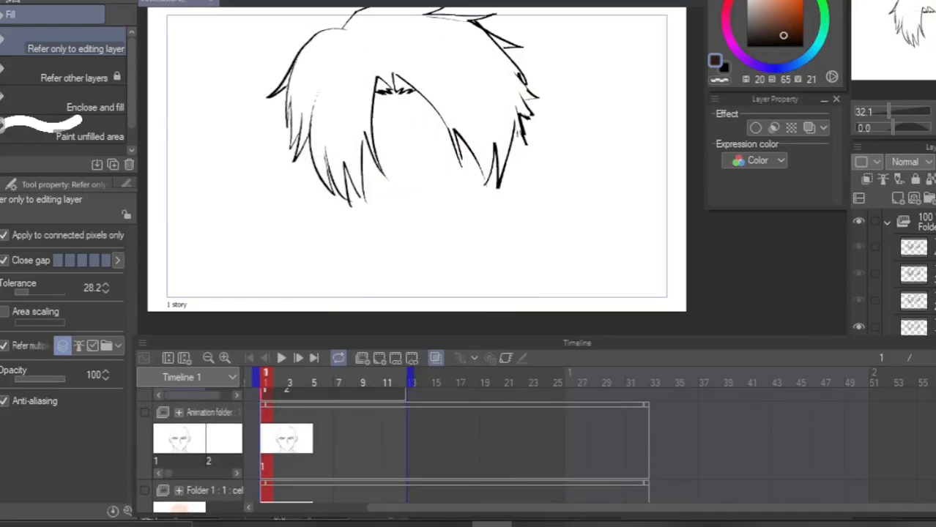
pyautogui.scroll(-3, 454, 447)
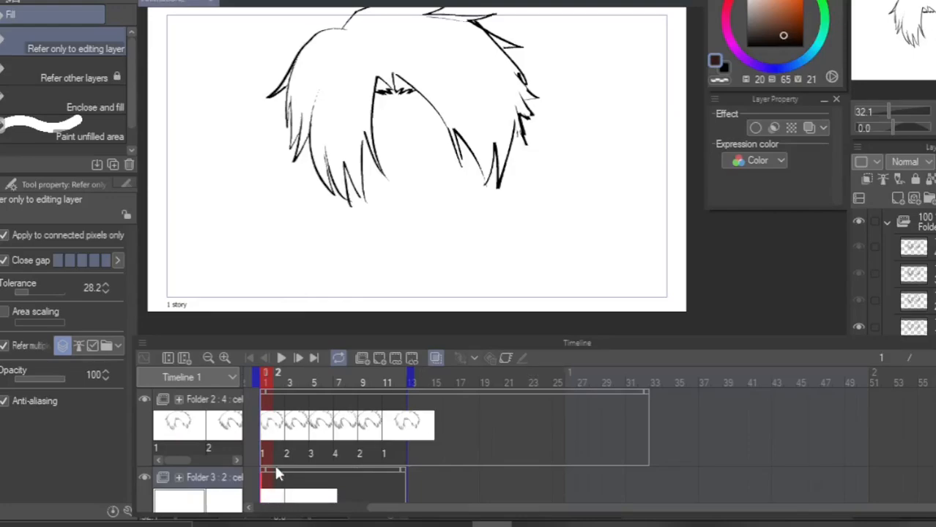
pyautogui.click(390, 51)
pyautogui.click(505, 38)
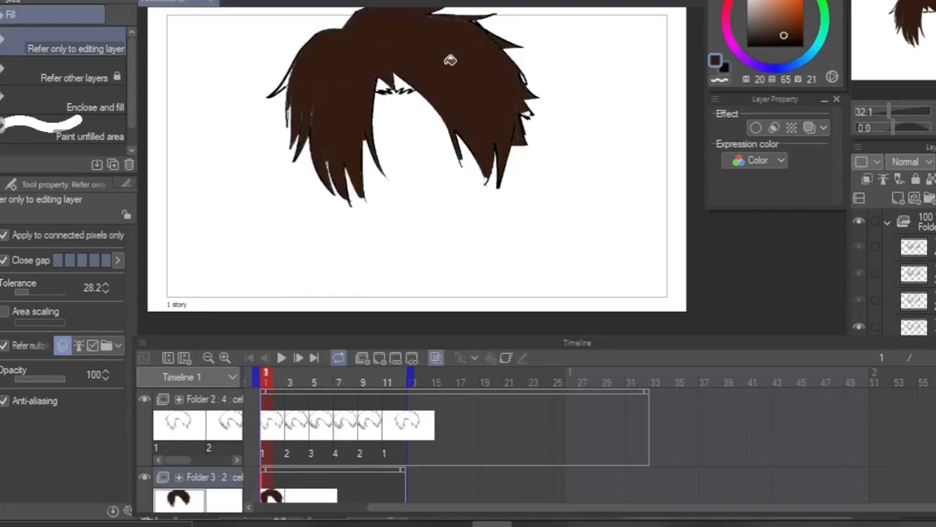
# Fill the leftover gap in cel 1's hair, and fill the hair on Folder 3's cels at frames 3, 5 and 7 with dark brown.
pyautogui.click(383, 85)
pyautogui.click(292, 497)
pyautogui.click(459, 59)
pyautogui.click(315, 498)
pyautogui.click(425, 63)
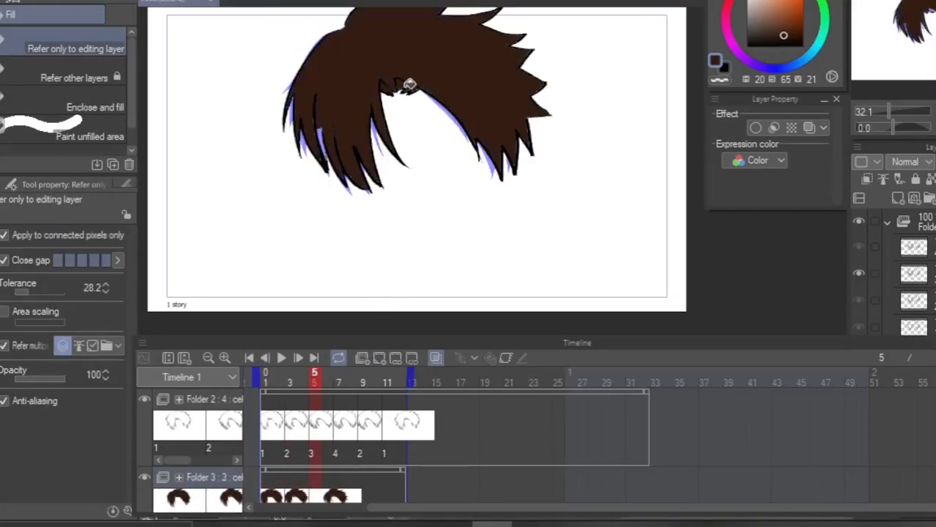
pyautogui.click(340, 497)
pyautogui.click(425, 62)
# Fill the hair on Folder 3's cels at frames 9 and 11 with dark brown, and fill the small leftover gaps at frame 7.
pyautogui.click(363, 499)
pyautogui.click(424, 62)
pyautogui.click(390, 499)
pyautogui.click(425, 62)
pyautogui.click(402, 80)
pyautogui.click(341, 499)
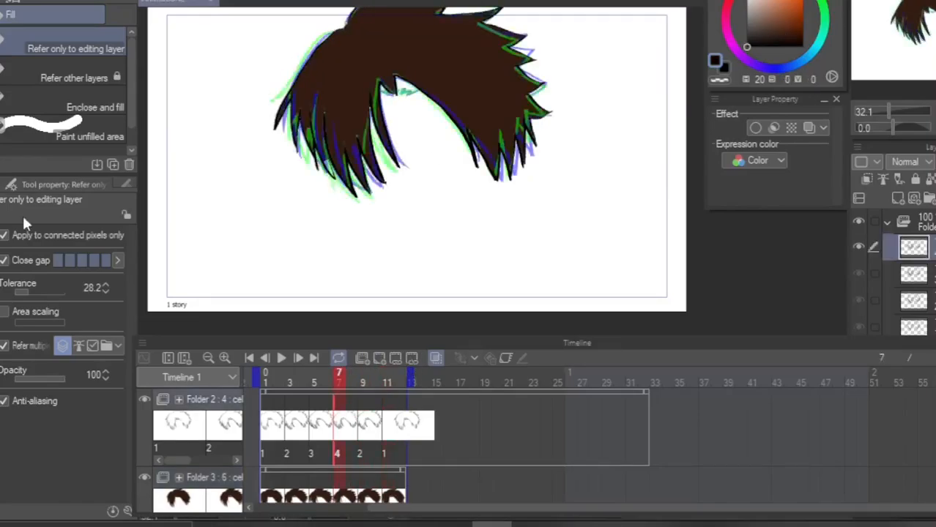
pyautogui.click(406, 82)
pyautogui.click(328, 168)
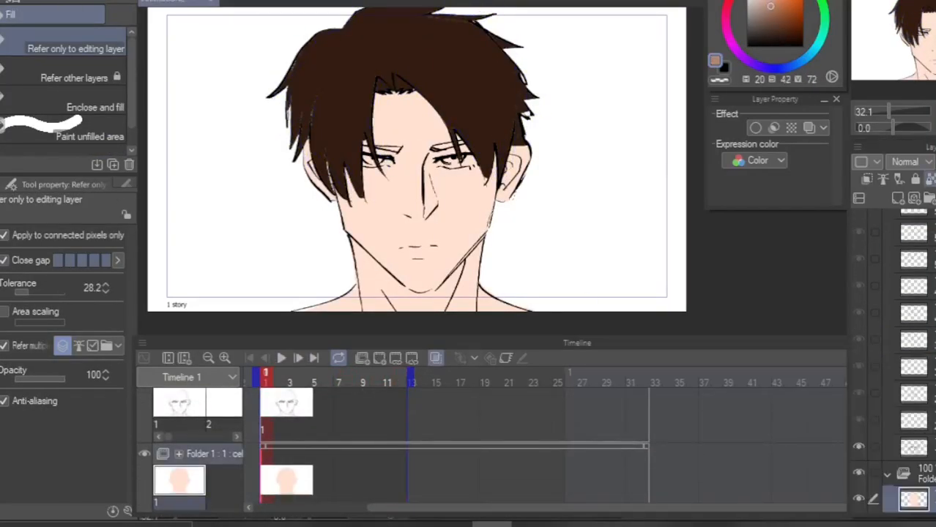
# Shade the neck, shoulder, ears and the forehead beneath the hair on Folder 1's cel with the Gouache brush in brown (H 20, S 42, V 72).
pyautogui.press('b')
pyautogui.moveTo(354, 244); pyautogui.dragTo(410, 291)
pyautogui.moveTo(479, 245); pyautogui.dragTo(448, 290)
pyautogui.moveTo(361, 267); pyautogui.dragTo(391, 304)
pyautogui.moveTo(356, 299); pyautogui.dragTo(333, 310)
pyautogui.moveTo(310, 153); pyautogui.dragTo(322, 183)
pyautogui.moveTo(377, 95); pyautogui.dragTo(375, 123)
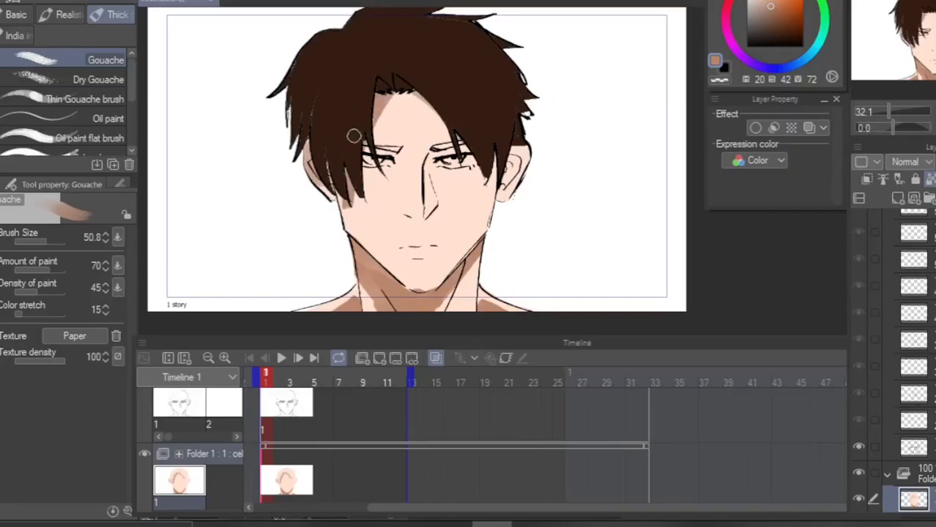
pyautogui.moveTo(518, 152); pyautogui.dragTo(502, 177)
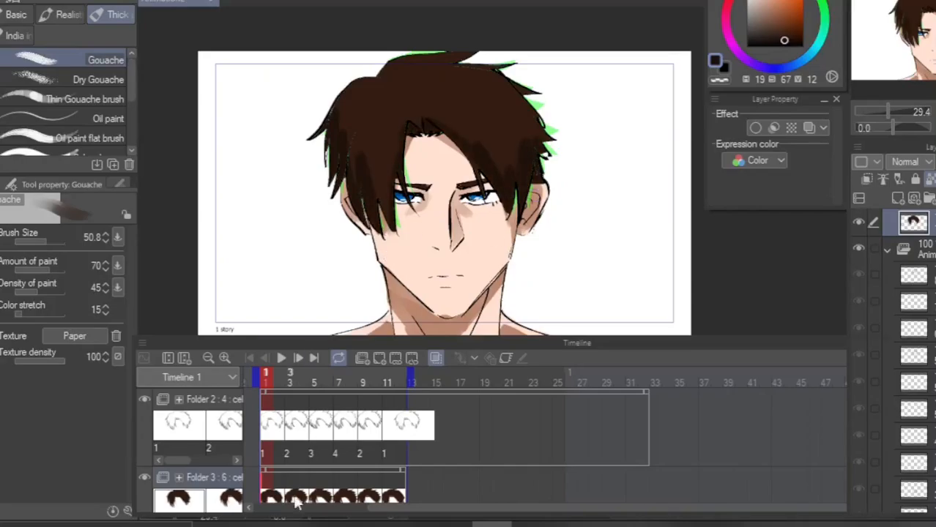
# Shade the hair on Folder 3's cels at frames 3, 5, 7, 9 and 11 with the Gouache brush in darker brown (H 19, S 67, V 12).
pyautogui.click(295, 499)
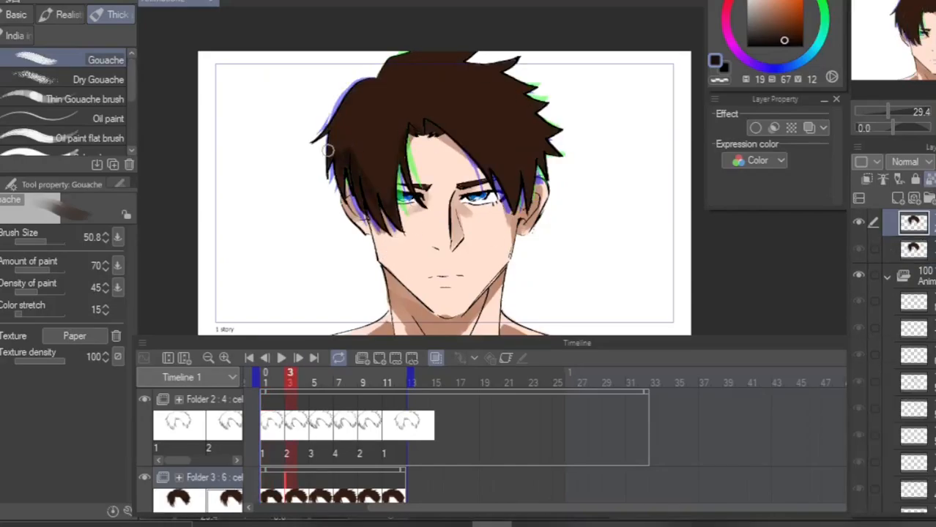
pyautogui.click(320, 499)
pyautogui.click(345, 499)
pyautogui.click(365, 498)
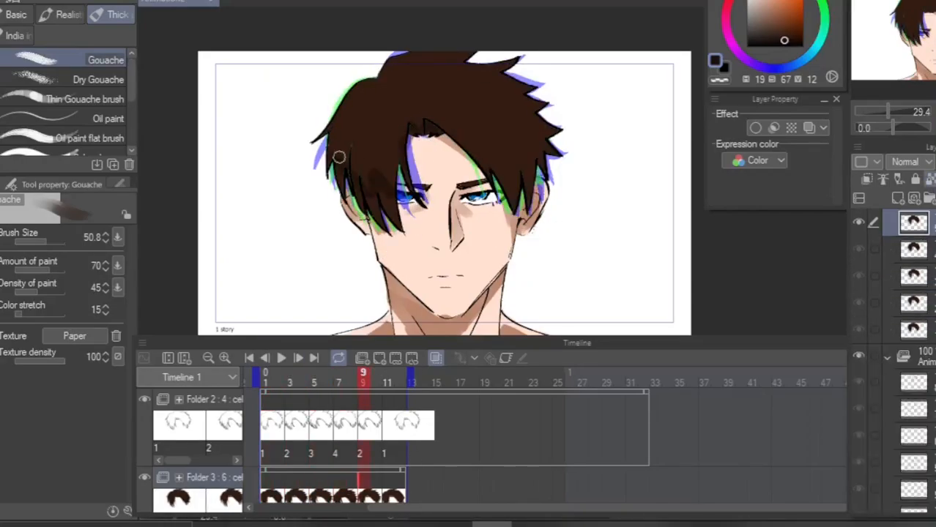
pyautogui.click(390, 499)
# Play the coloured hair animation in the timeline to check the motion, and stop the playback.
pyautogui.click(703, 425)
pyautogui.press('space')
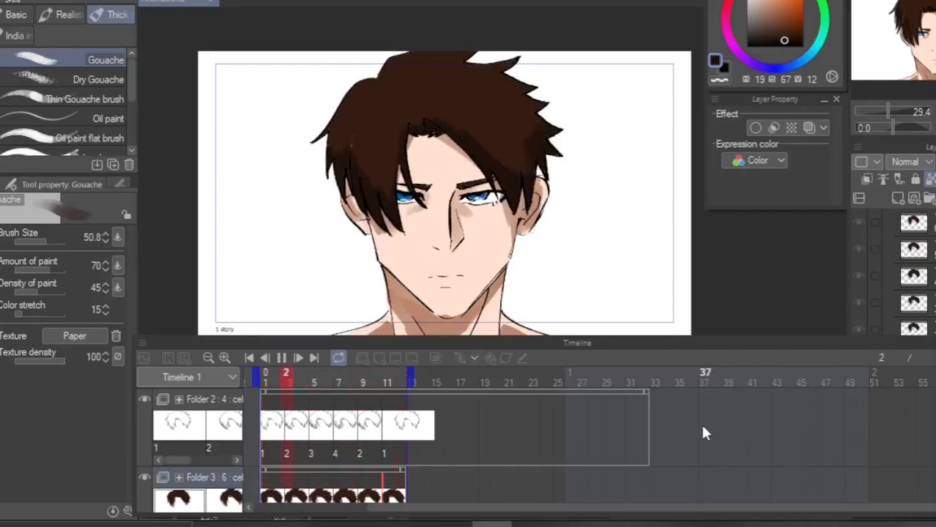
pyautogui.click(280, 357)
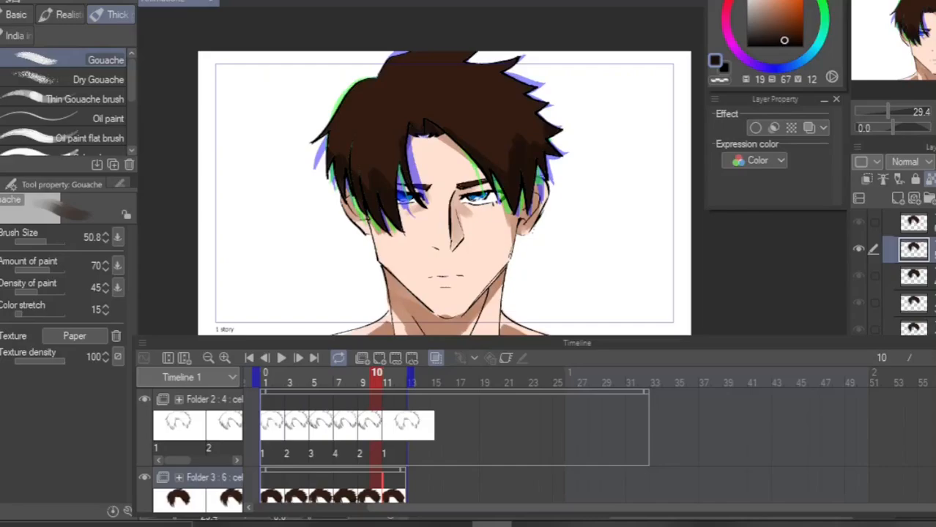
# Start exporting the animation as an MP4 movie with the file name sludge.
pyautogui.click(3, 2)
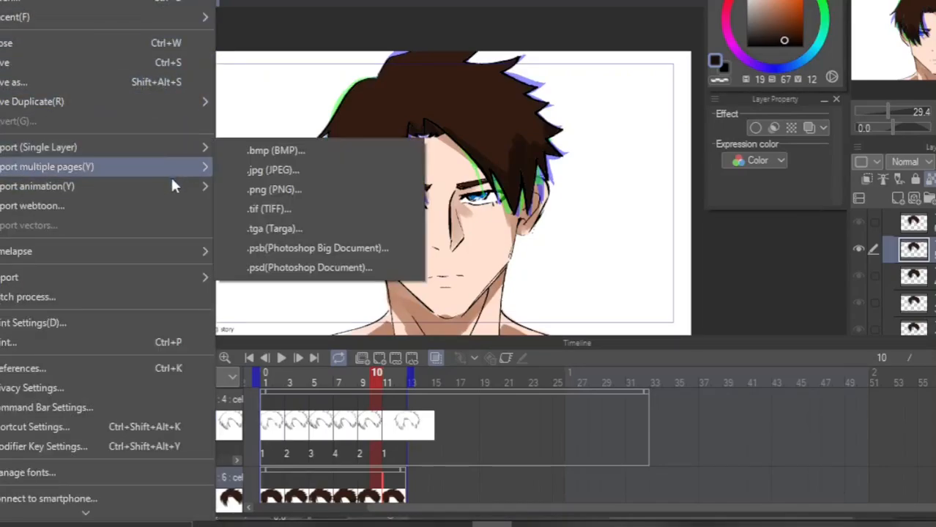
pyautogui.moveTo(174, 192)
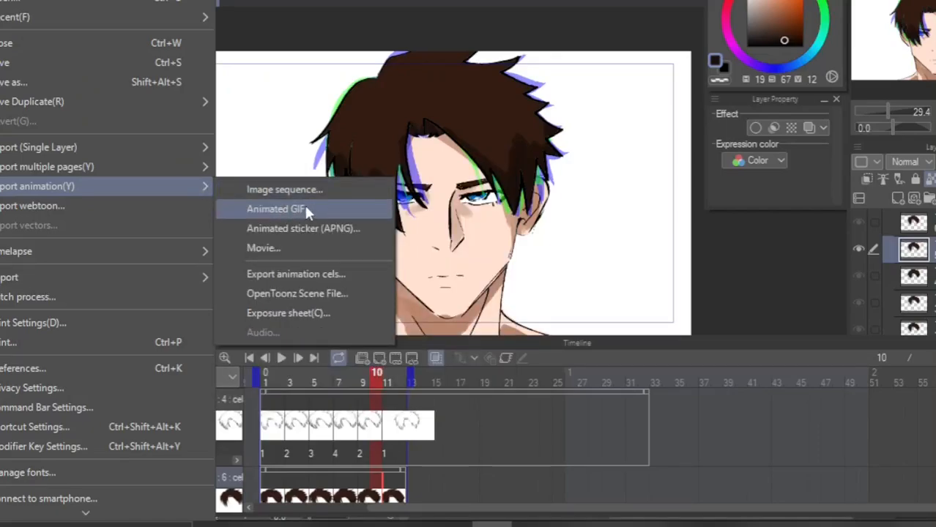
pyautogui.click(284, 249)
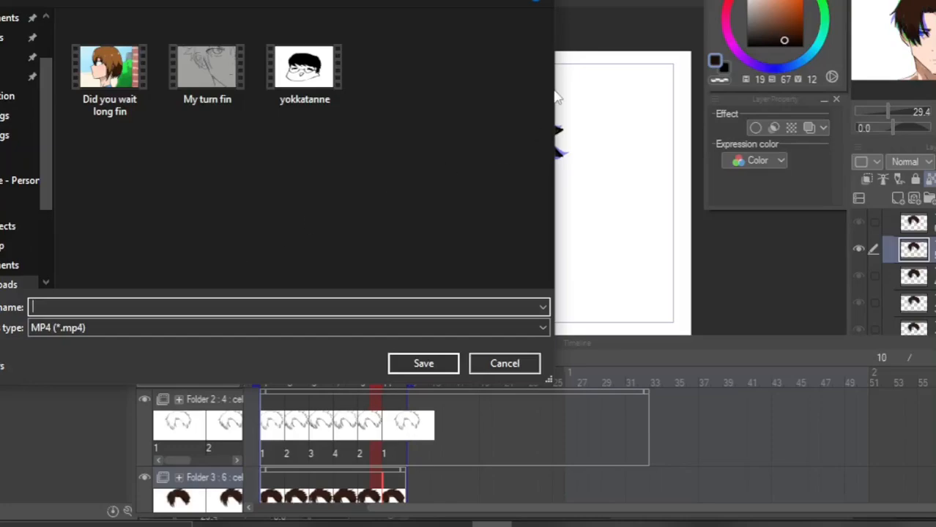
pyautogui.write('sludge')
pyautogui.click(432, 365)
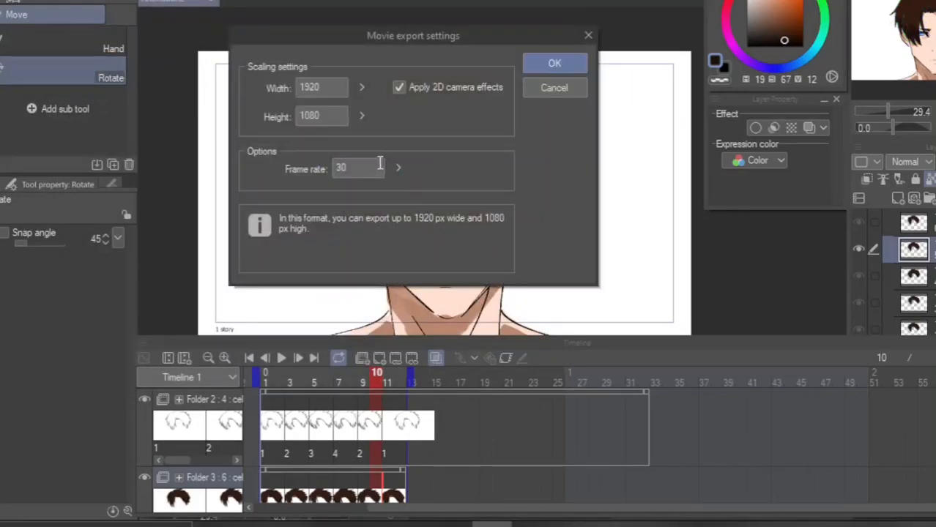
# Edit the frame rate in the movie export settings, and open the exported sludge MP4 from its folder in File Explorer.
pyautogui.click(359, 167)
pyautogui.press('BackSpace')
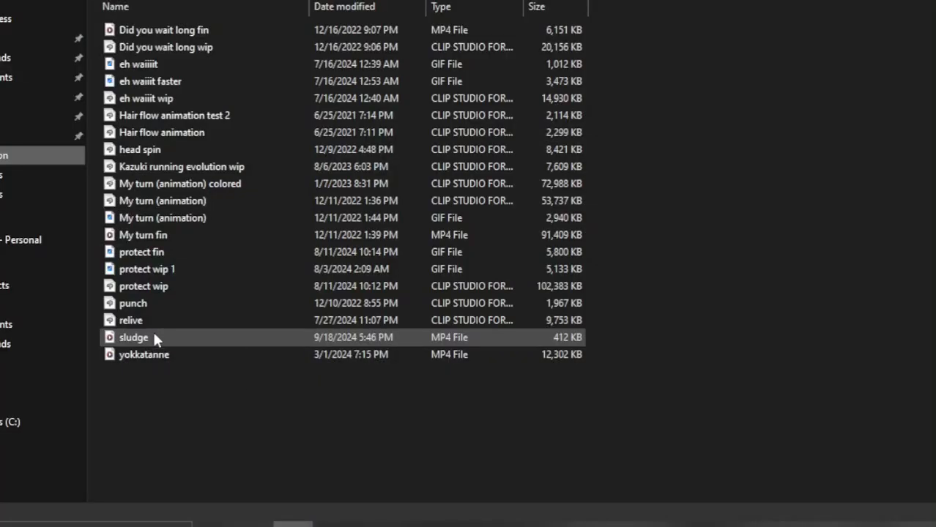
pyautogui.doubleClick(155, 337)
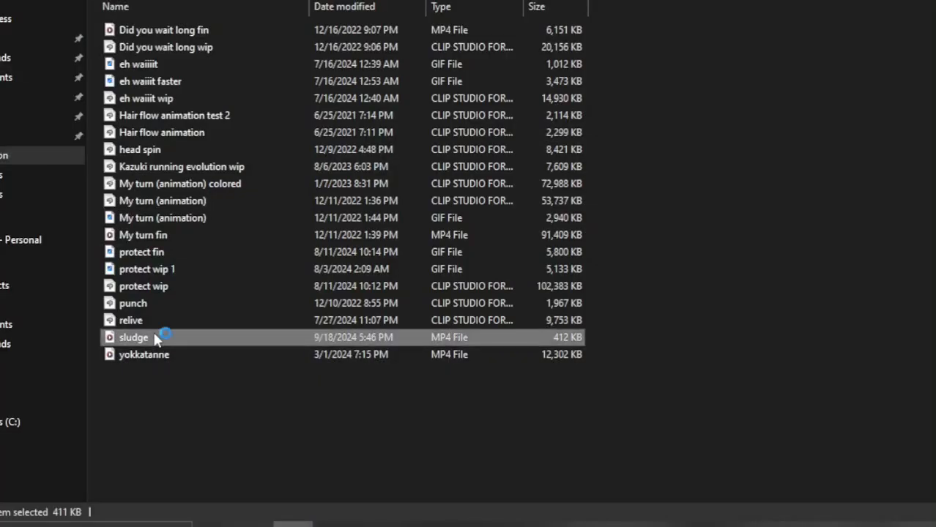